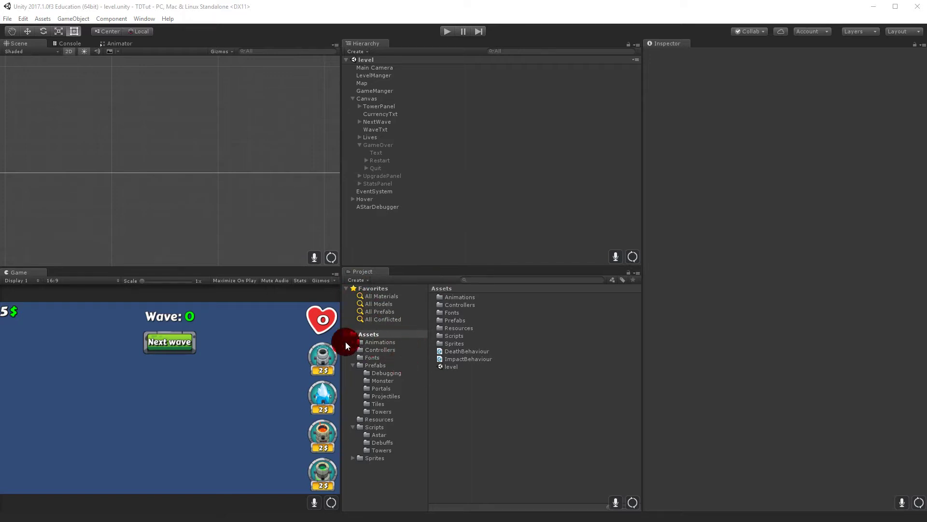
- Collapse GameOver in the Hierarchy, hiding its Text, Restart and Quit children
click(253, 377)
click(360, 146)
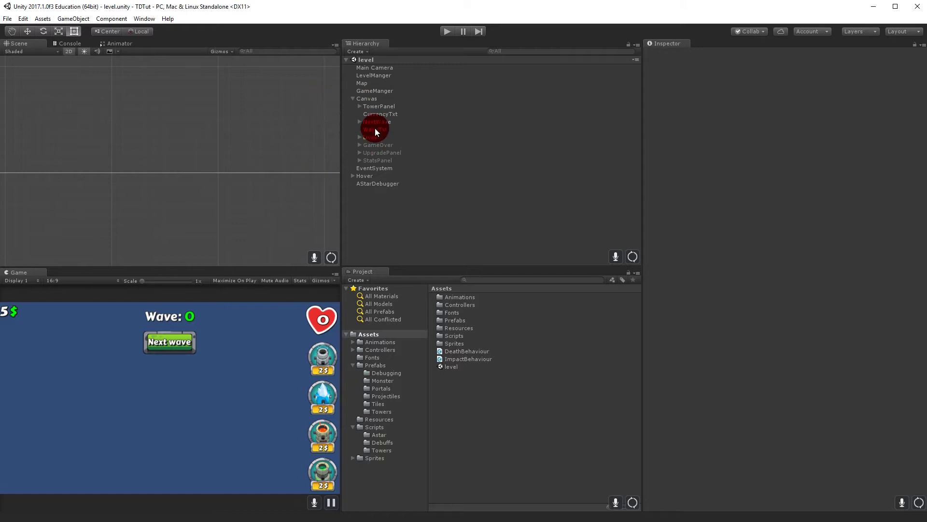
- Create a UI Image under the Canvas and name it Menu
right_click(370, 98)
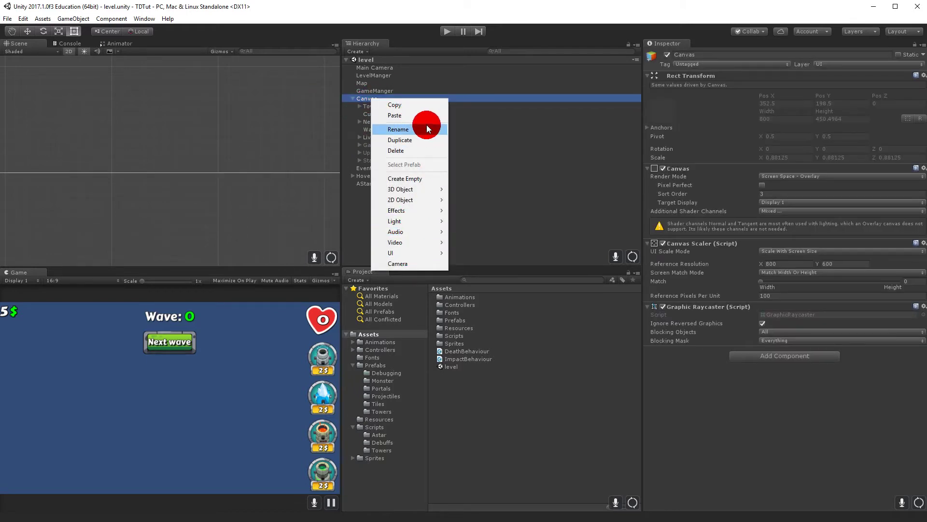
mouse_move(415, 252)
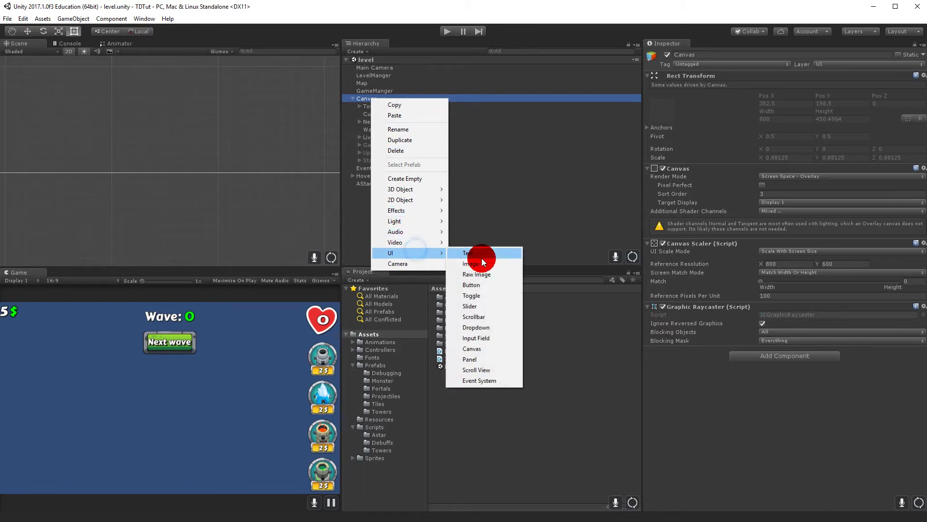
click(478, 263)
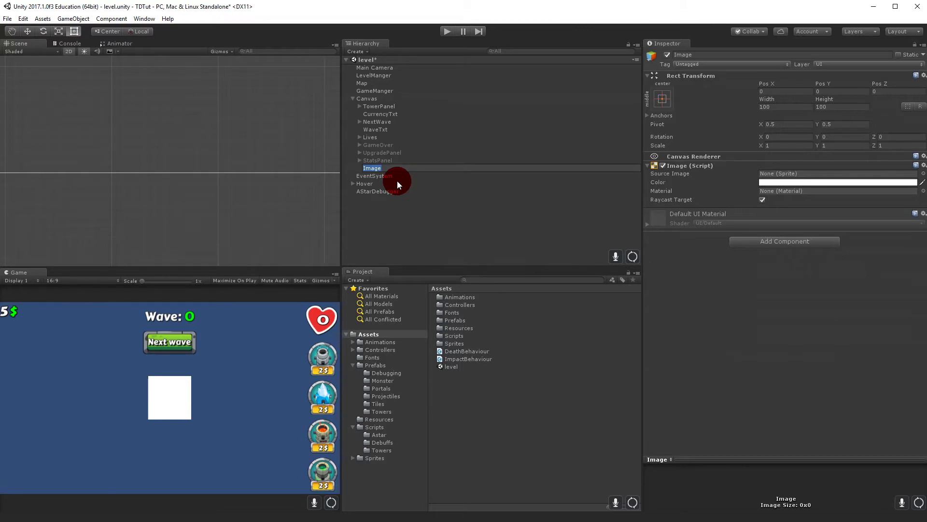
text(Menu)
key(Return)
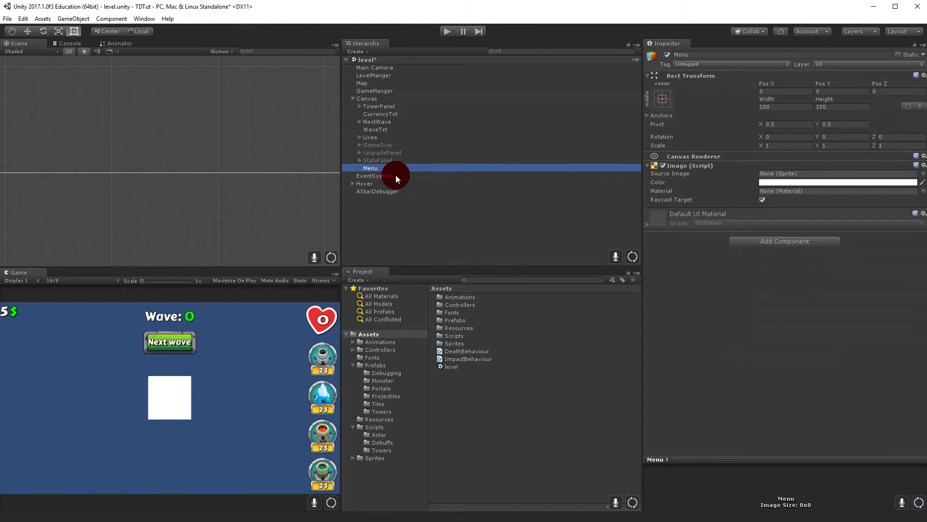
- Set the Menu image's Source Image to the MenuBackground sprite
click(921, 174)
text(back)
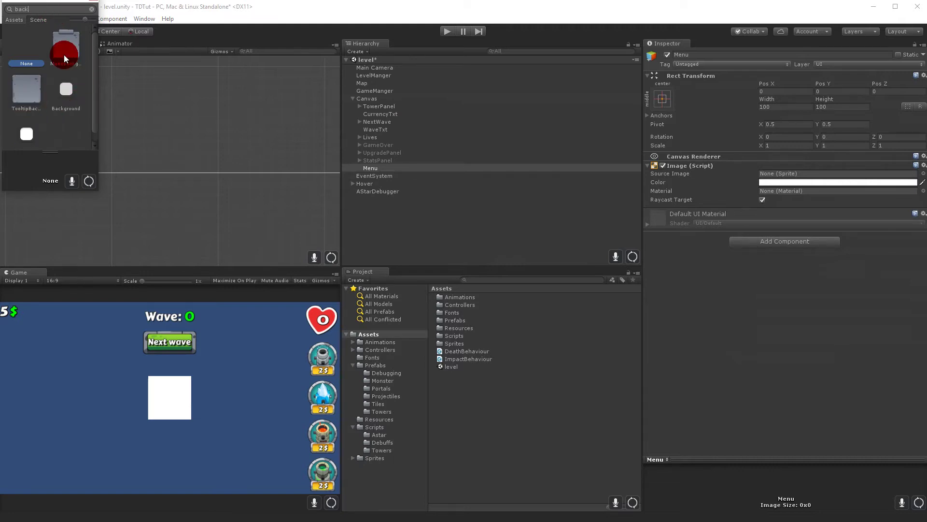
click(64, 58)
click(204, 123)
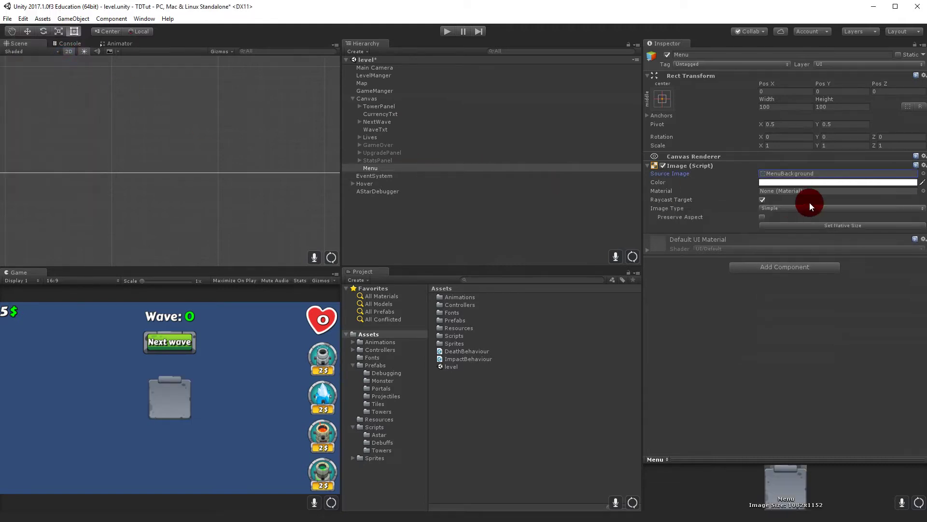
- Apply native size to Menu, then shrink and centre it to about 383 by 408
click(819, 226)
scroll(224, 164, down, 5)
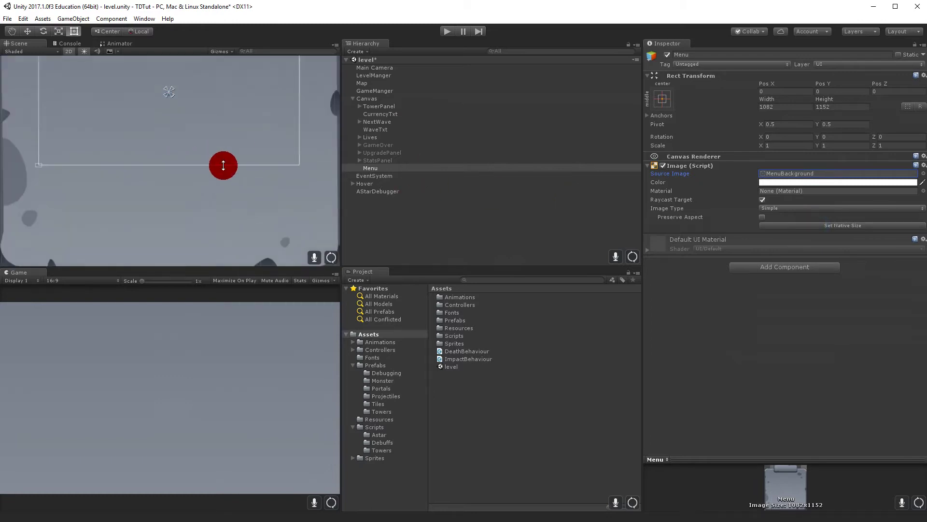
shift+drag(227, 199, 158, 127)
drag(149, 95, 182, 134)
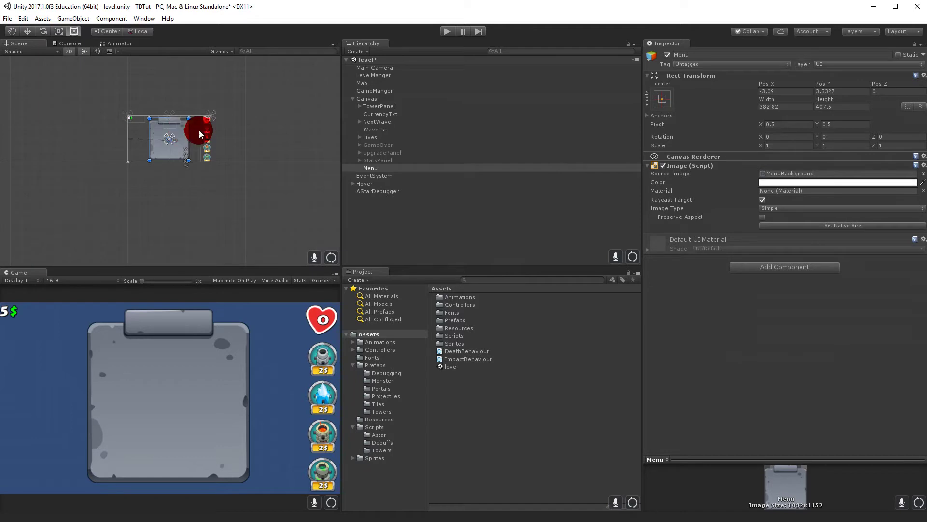
click(764, 26)
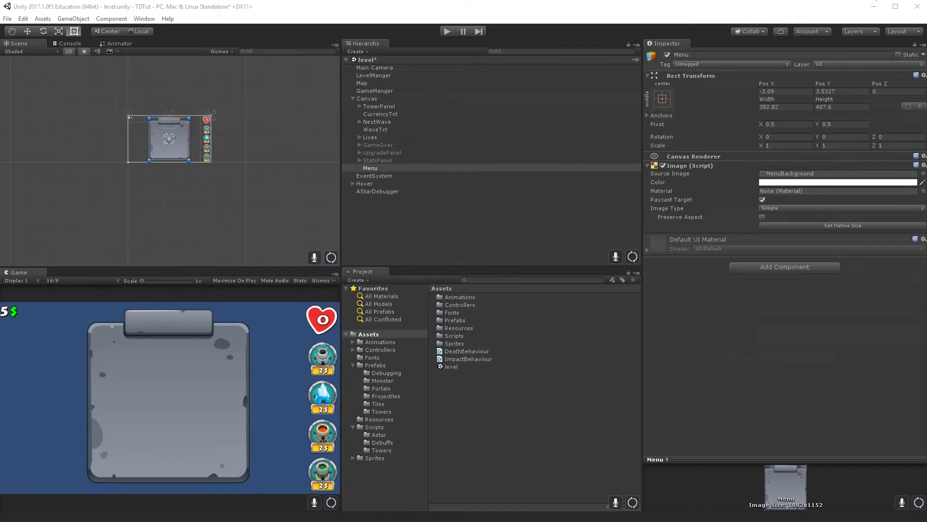
- Add a Text element inside Menu reading 'Paused' in the CarterOne font
right_click(375, 168)
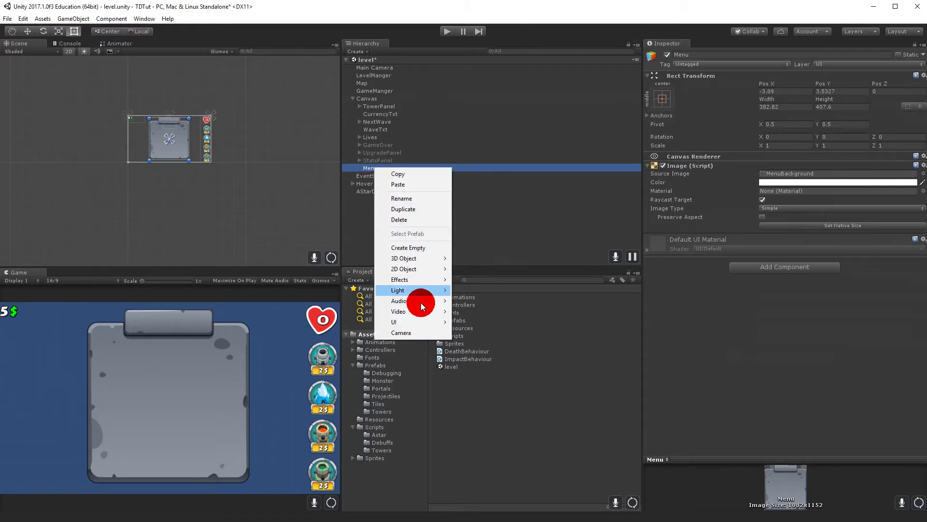
mouse_move(421, 321)
click(471, 323)
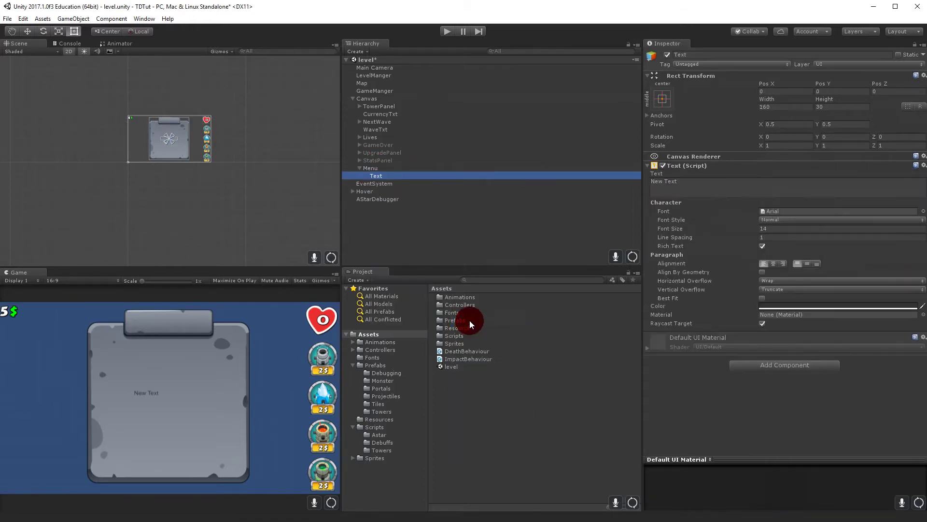
click(705, 185)
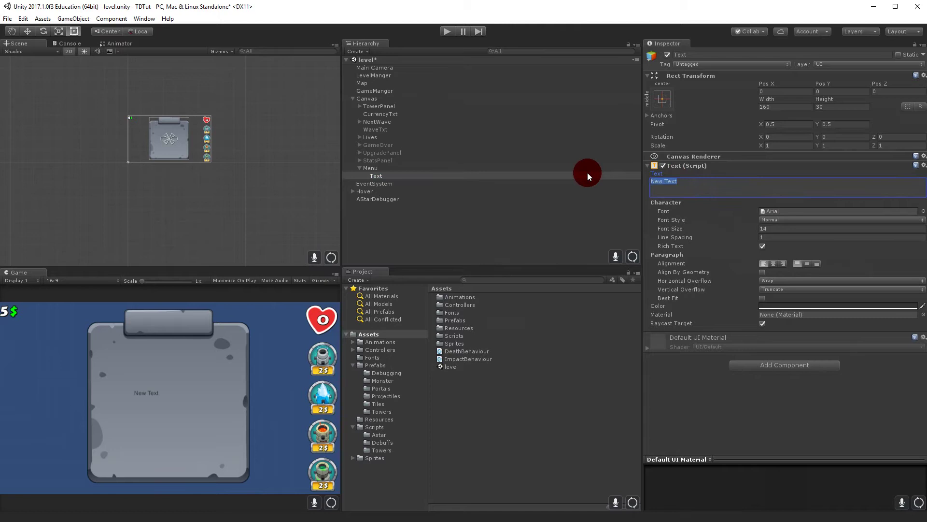
text(Paused)
click(922, 212)
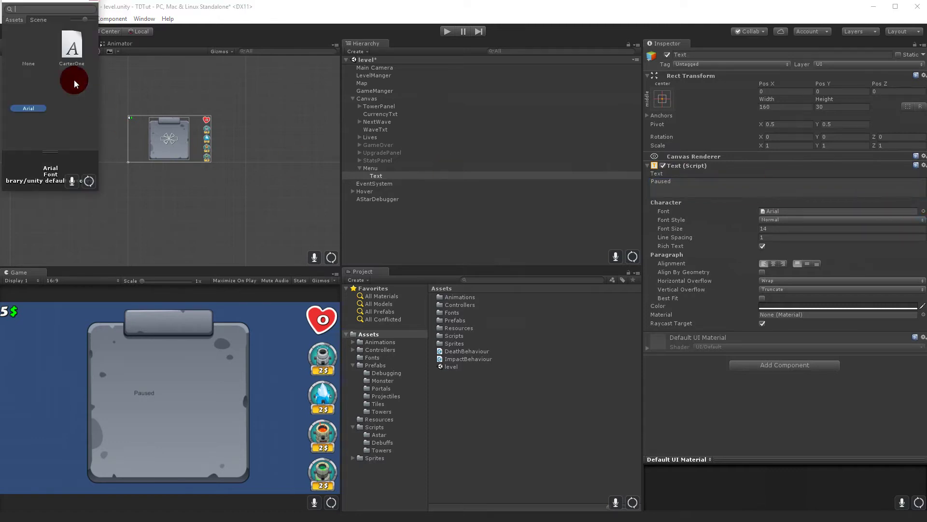
double_click(70, 39)
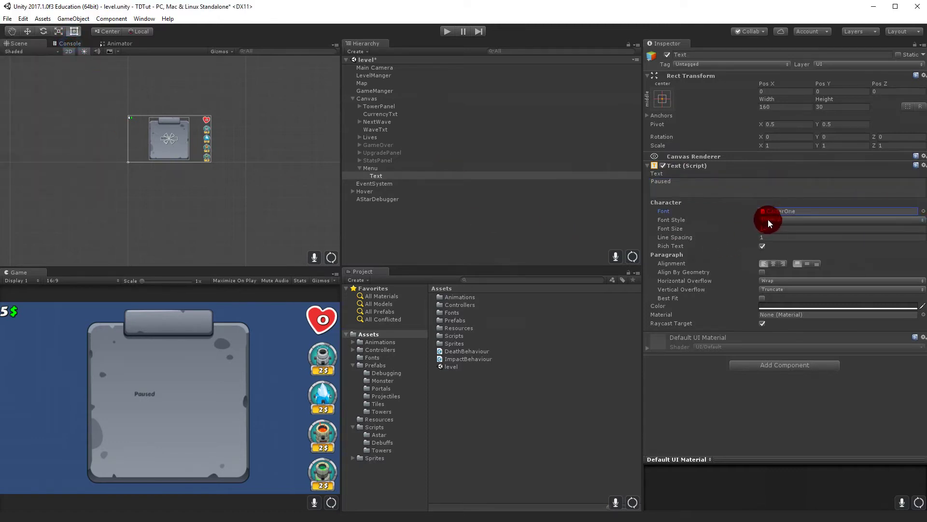
- Give the Paused text size 50, centre alignment, best fit up to 50, and white colour
click(781, 228)
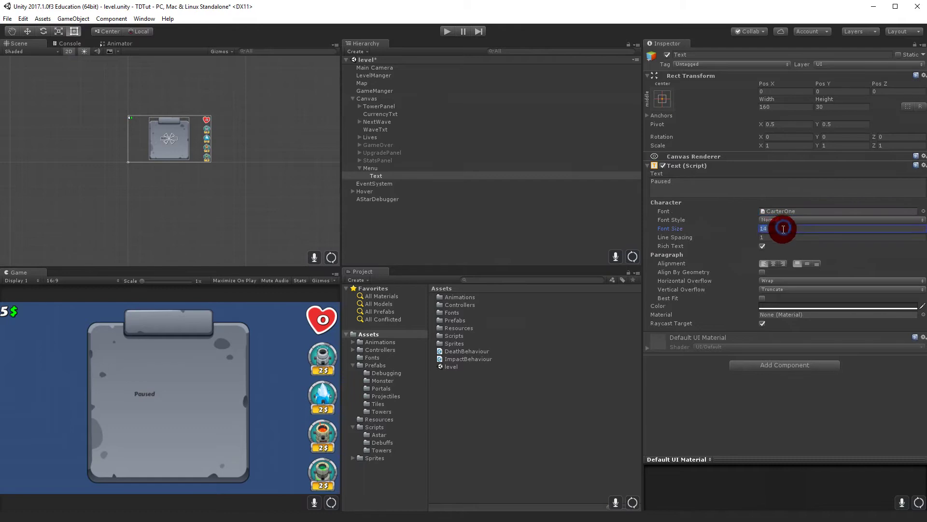
text(50)
click(775, 264)
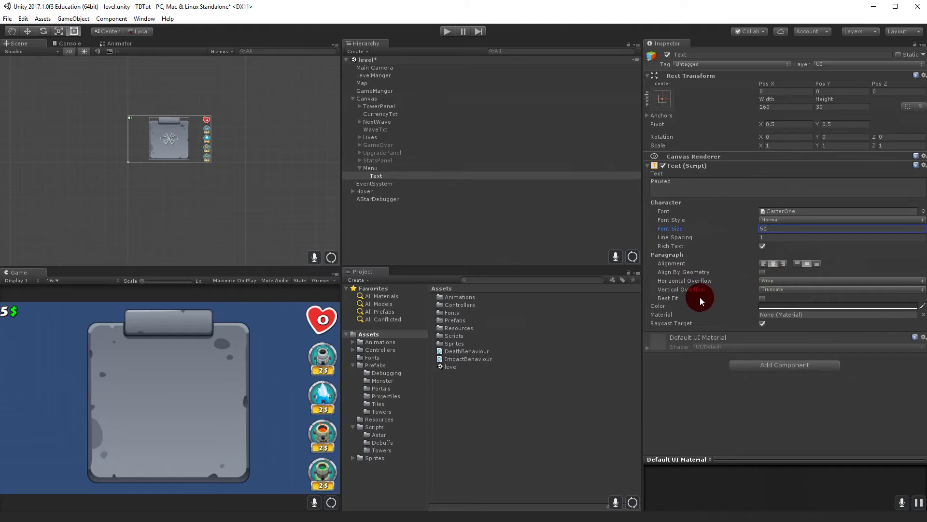
click(762, 298)
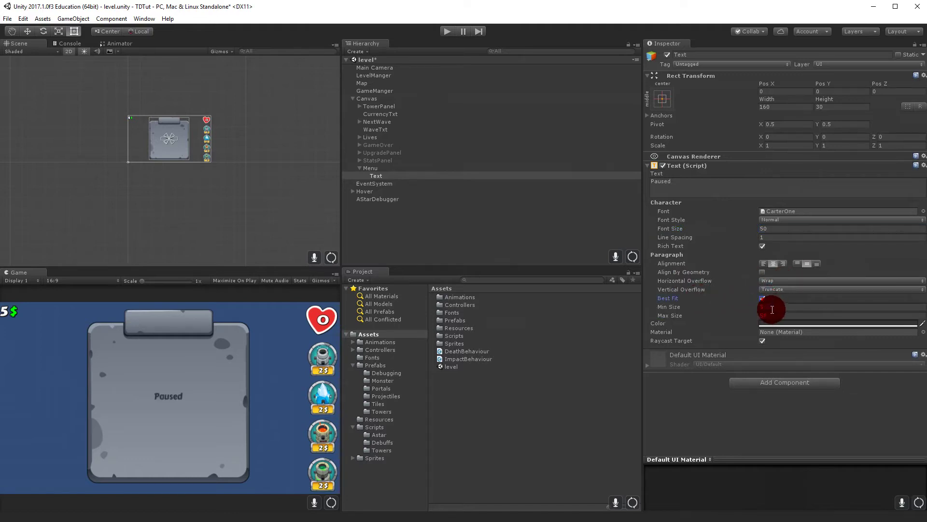
click(772, 306)
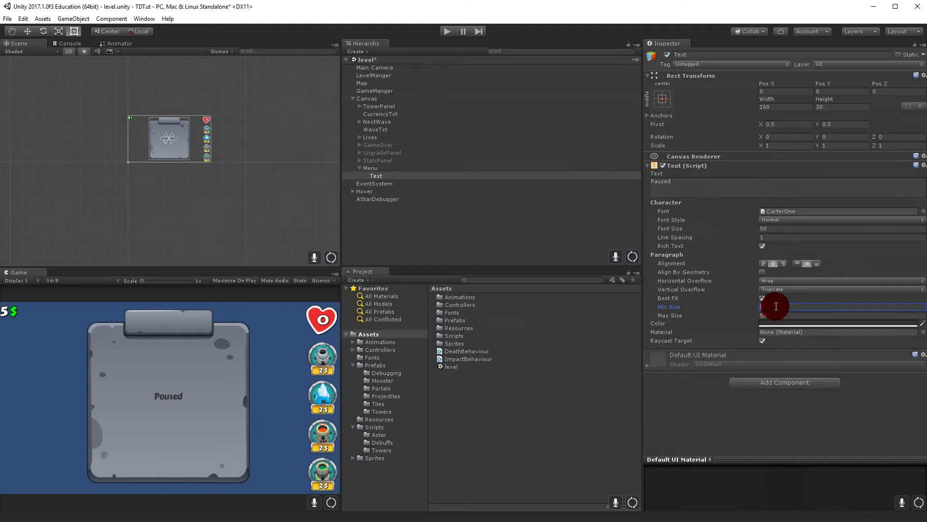
text(30)
click(771, 315)
click(780, 325)
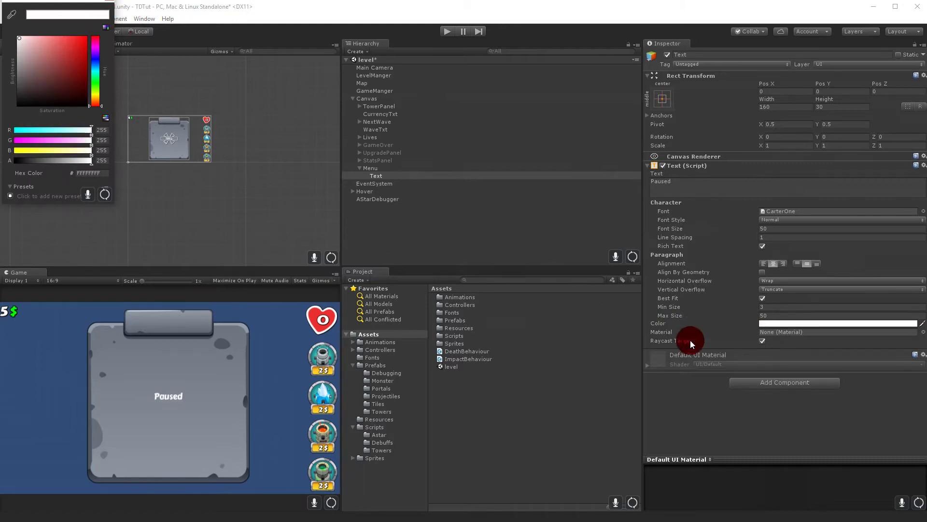
click(748, 349)
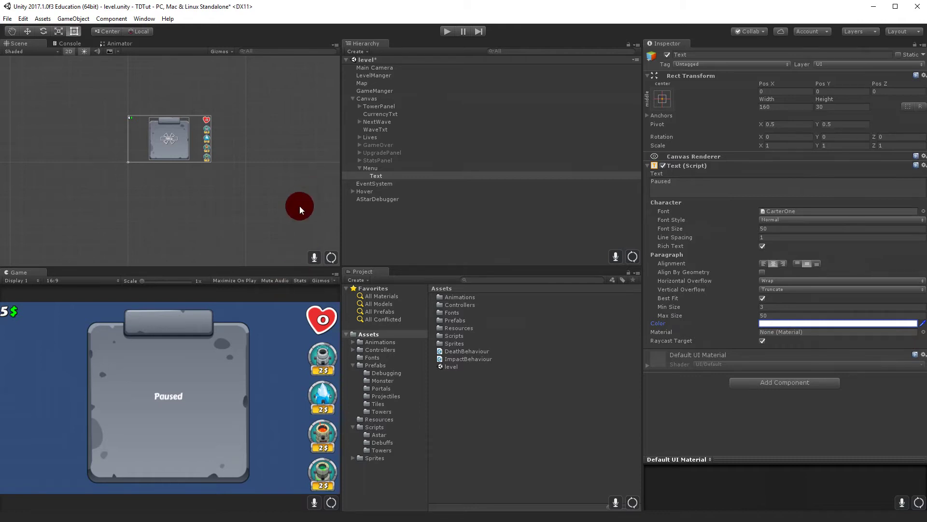
- Move the Paused text box up onto the panel's header tab and adjust its edges
key(f)
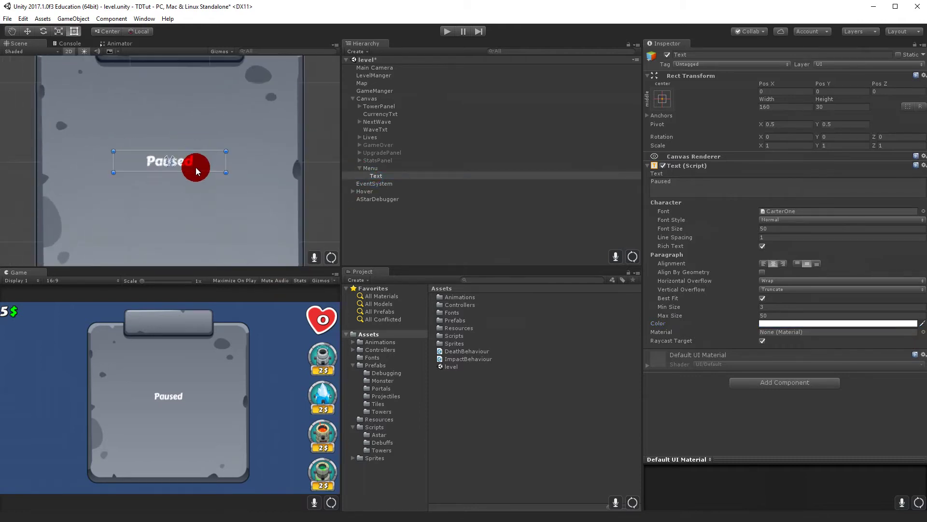
drag(192, 158, 193, 67)
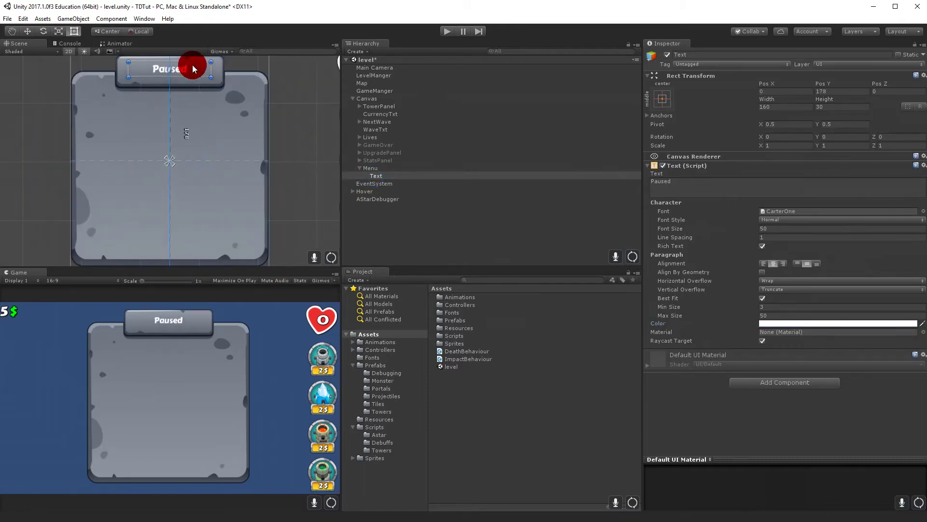
scroll(192, 72, down, 3)
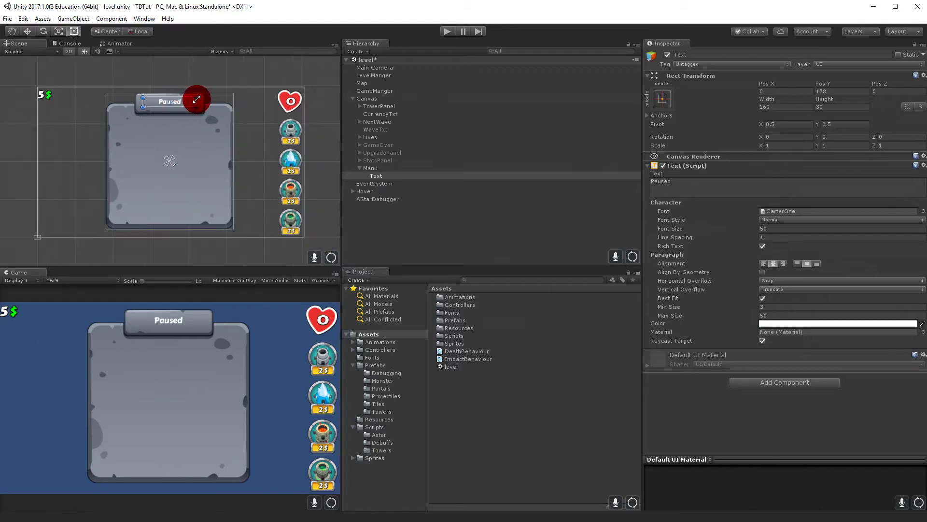
drag(201, 102, 233, 103)
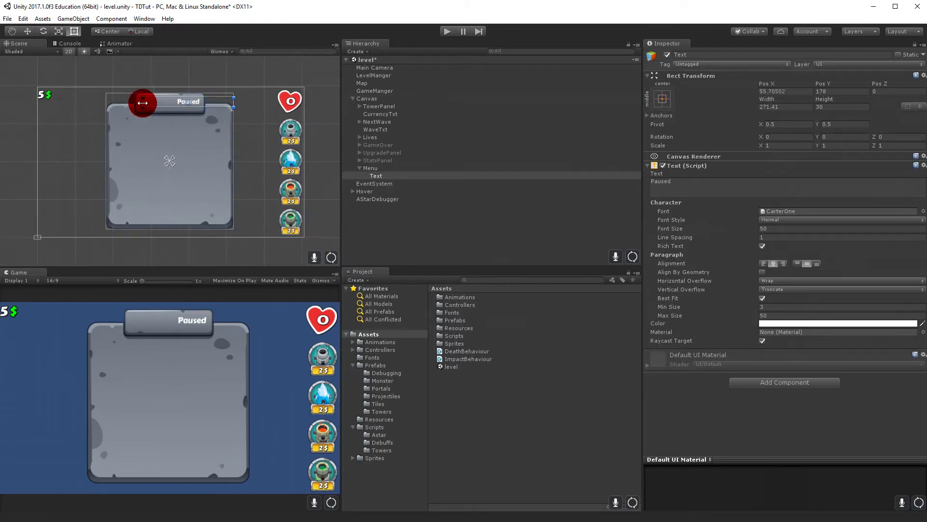
drag(142, 102, 106, 103)
click(157, 96)
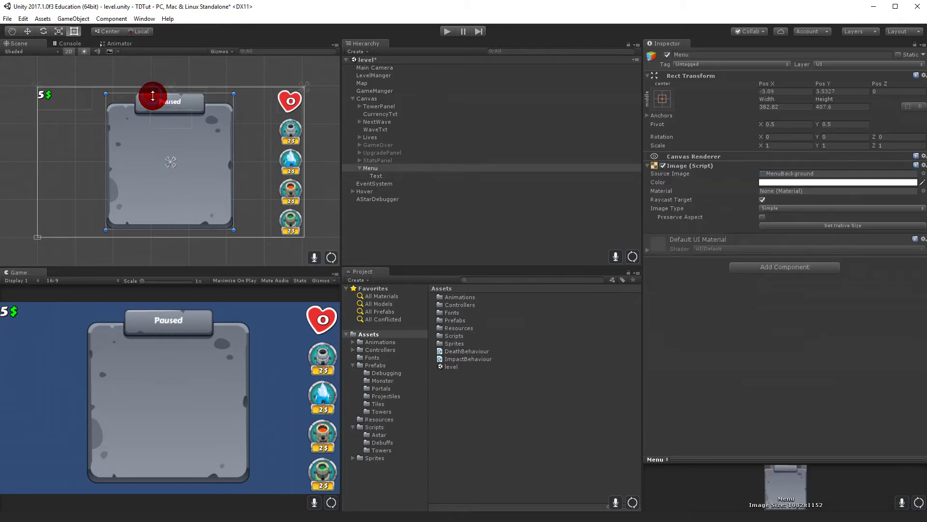
click(170, 105)
mouse_move(170, 95)
mouse_down()
mouse_move(196, 103)
mouse_move(197, 114)
mouse_move(186, 93)
mouse_up()
- Narrow the Paused box from both sides to about 212 wide, centred on the header
key(f)
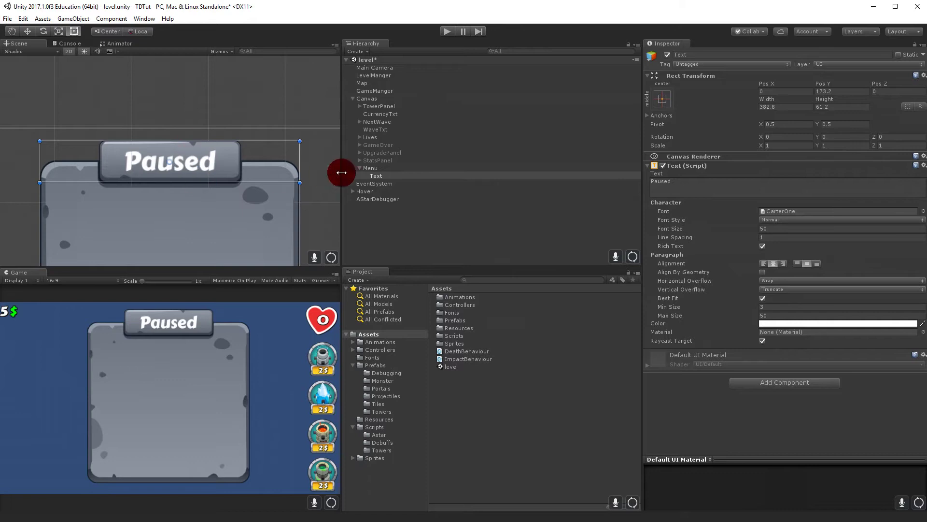
drag(286, 158, 243, 159)
drag(38, 164, 99, 160)
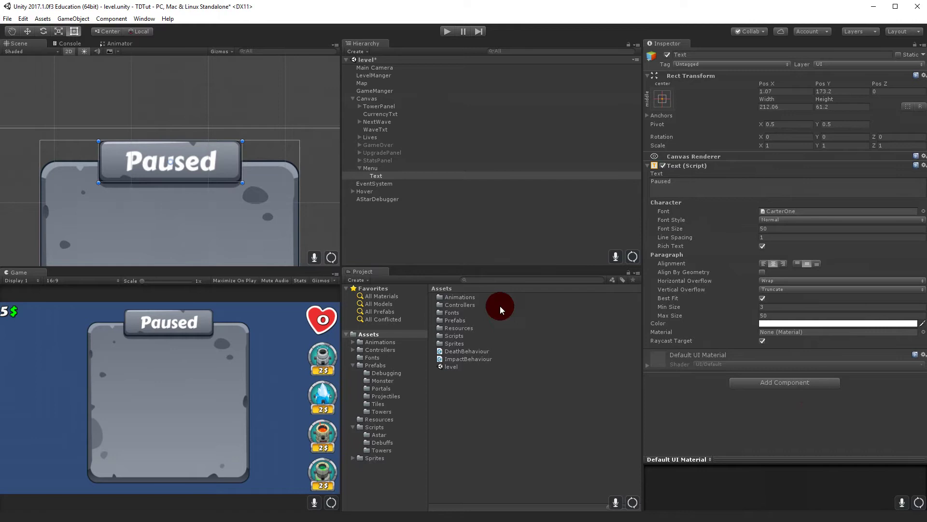
- Add Outline and Shadow components to the Paused title
click(758, 382)
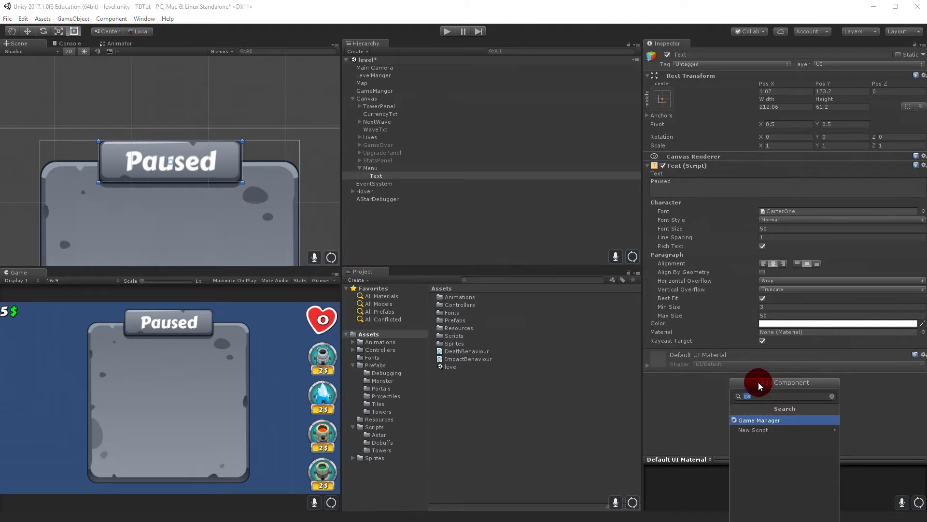
text(outline)
key(Return)
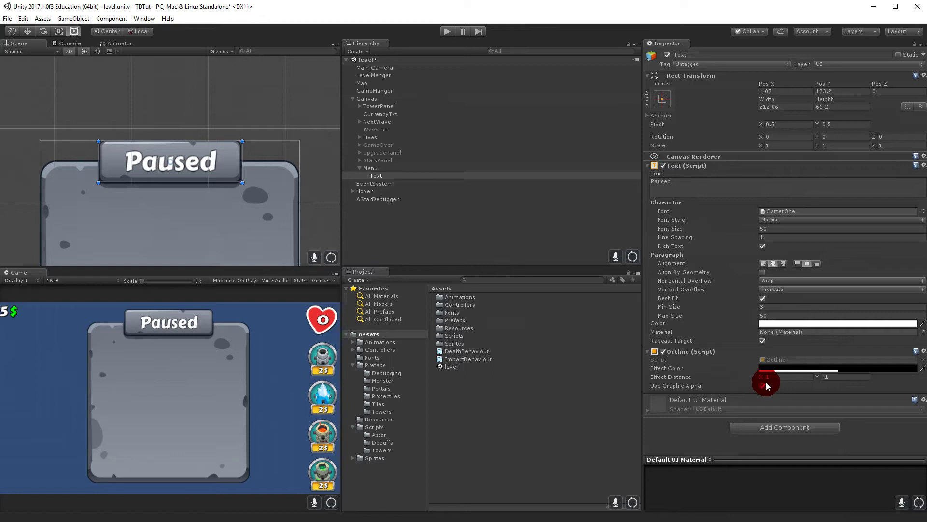
click(798, 426)
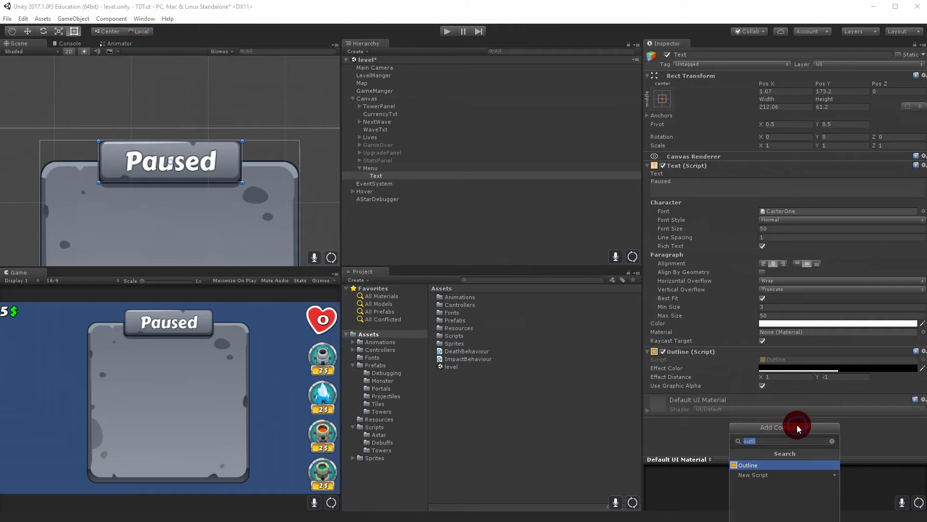
text(sh)
key(Return)
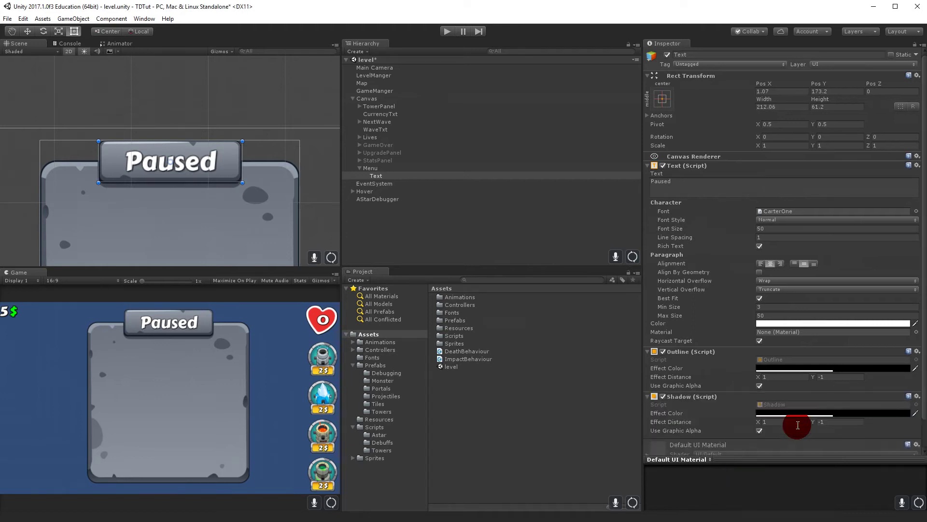
- Set the Shadow effect distance to X 4, Y -4.3 and enter Play mode to preview
scroll(797, 425, down, 2)
click(768, 392)
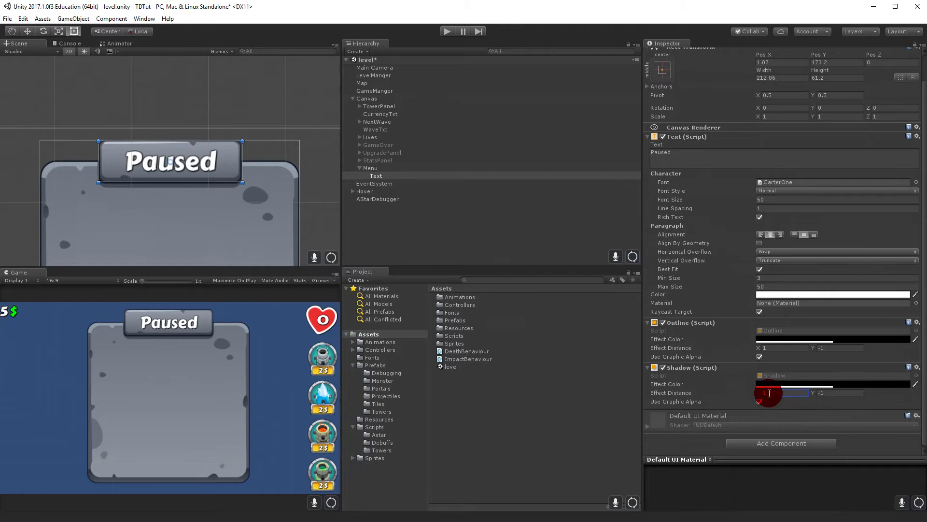
text(4)
click(832, 393)
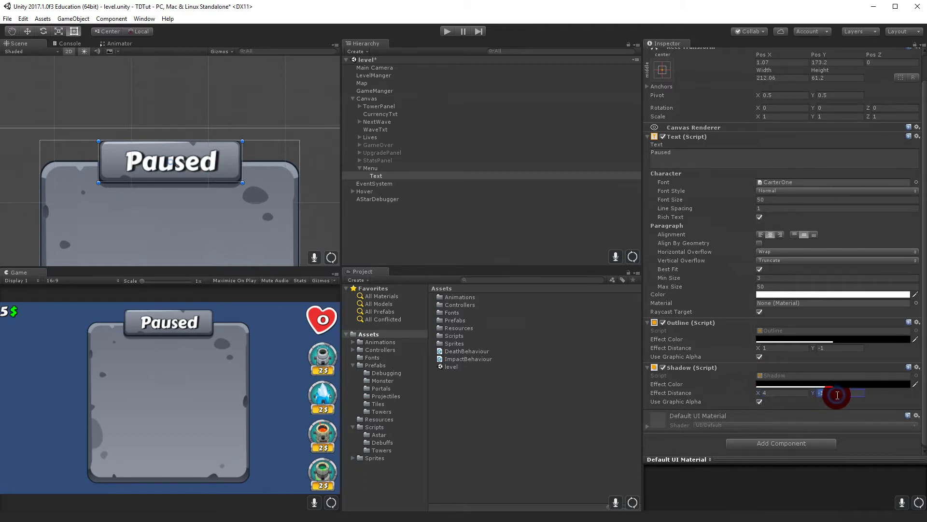
text(-4)
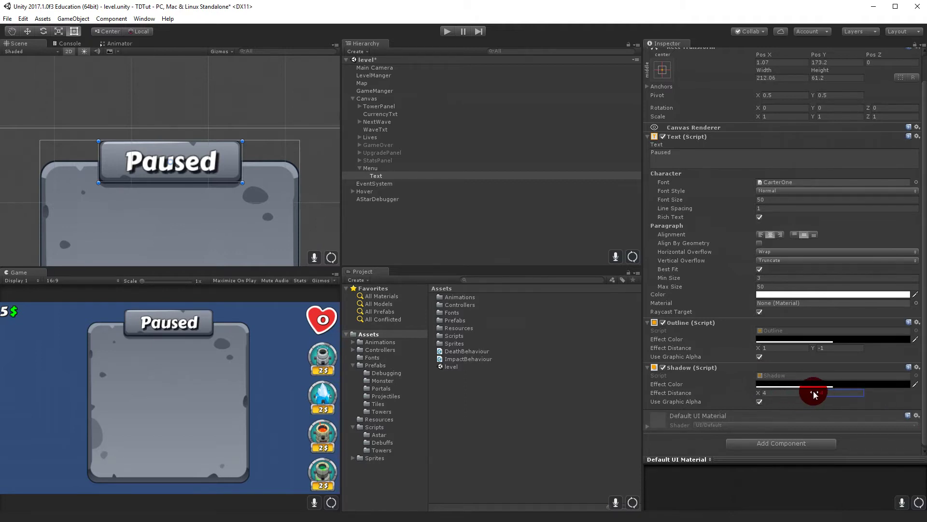
drag(811, 394, 803, 388)
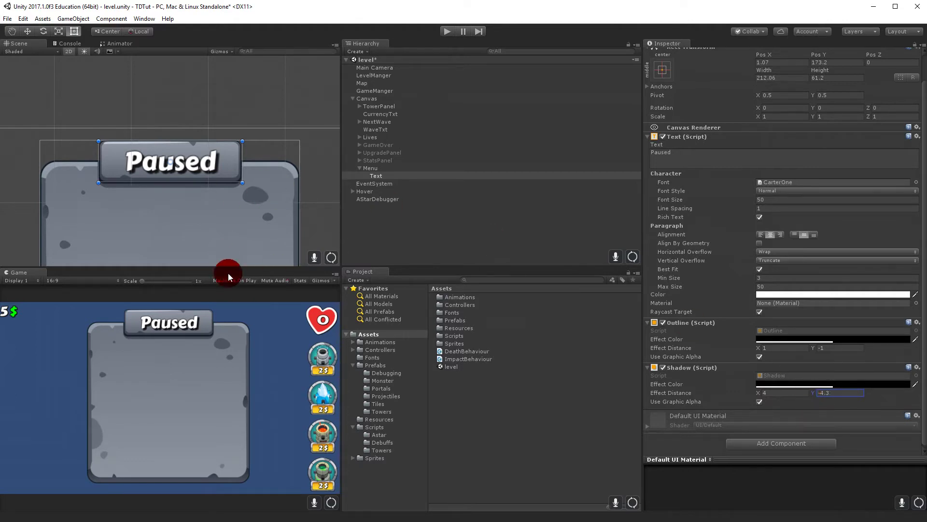
click(447, 32)
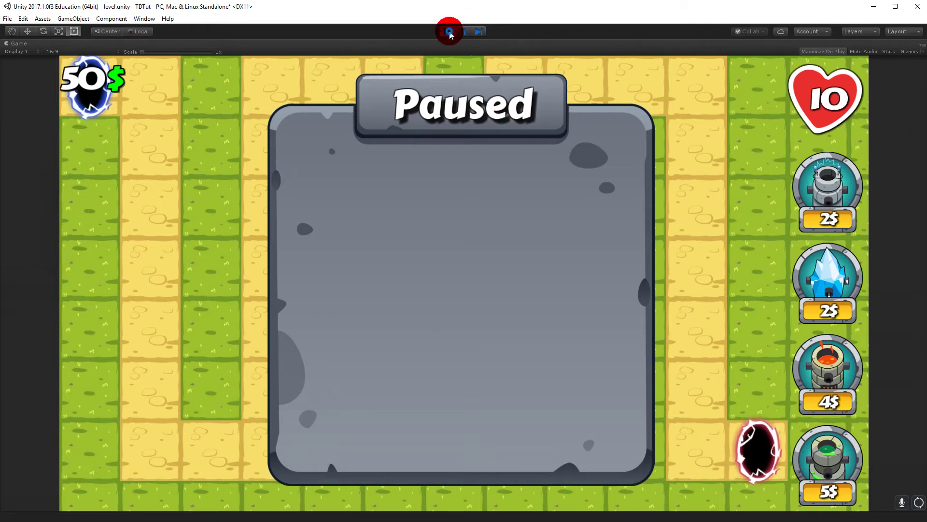
- Stop Play mode after previewing the Paused menu to return to editing
click(447, 32)
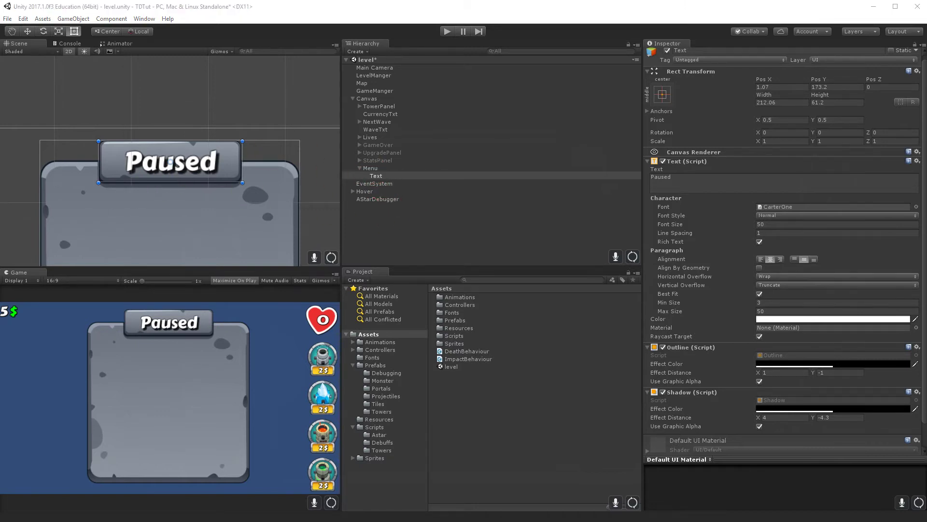
- Add an Image inside Menu and remove its Image component, leaving an empty rect
right_click(374, 170)
mouse_move(413, 322)
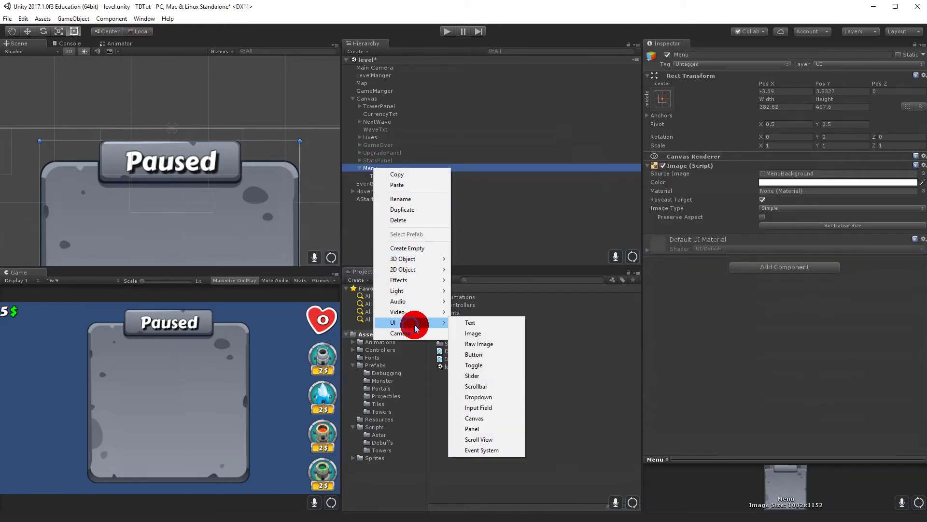
click(488, 336)
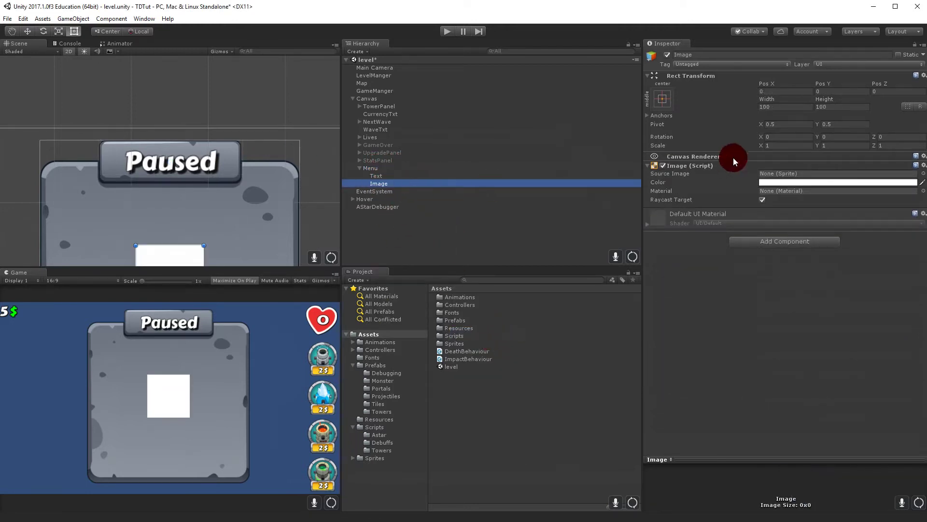
right_click(681, 171)
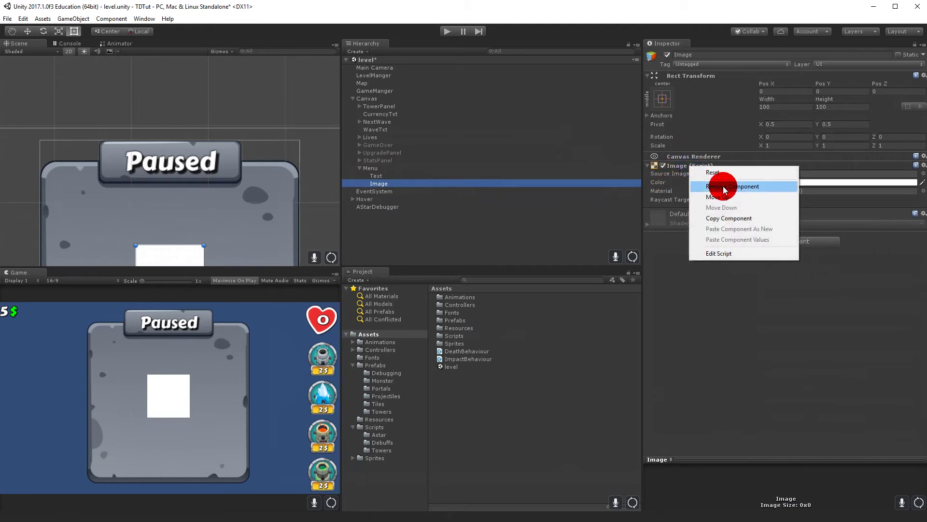
click(724, 187)
- Stretch the empty rect to about 393.8 by 346.16, covering the stone panel body
scroll(165, 234, down, 3)
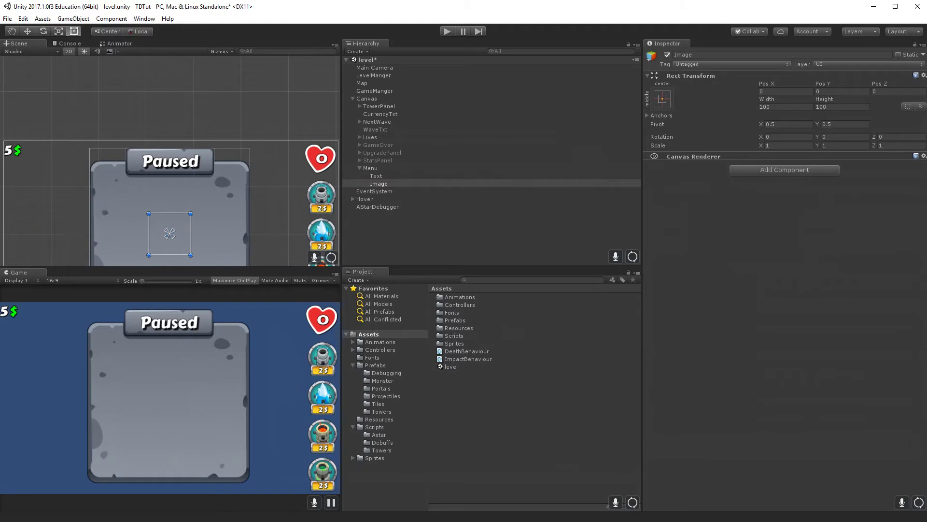
scroll(143, 197, down, 1)
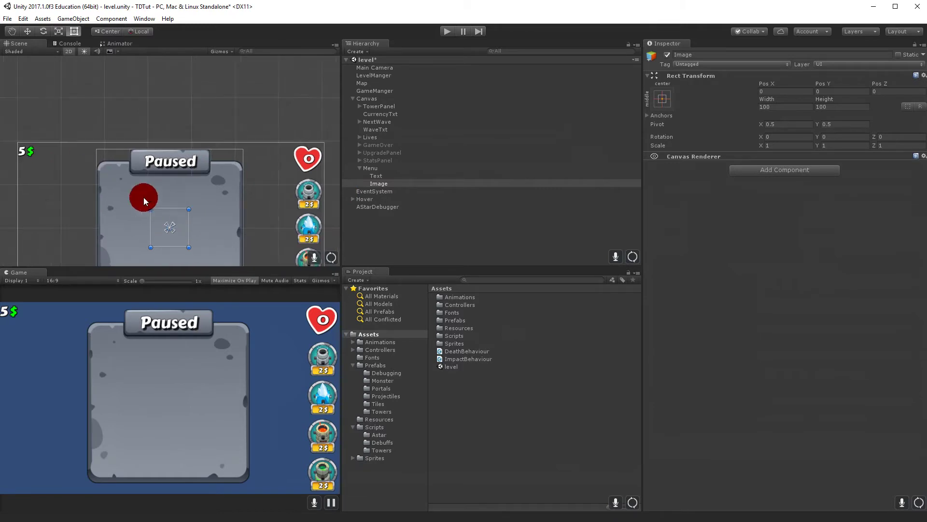
drag(168, 209, 174, 172)
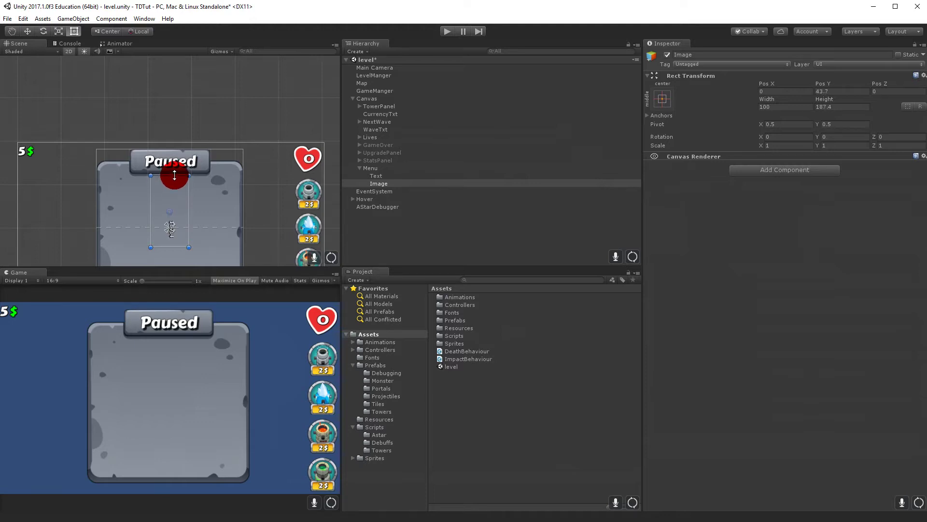
drag(232, 200, 243, 200)
drag(151, 208, 96, 203)
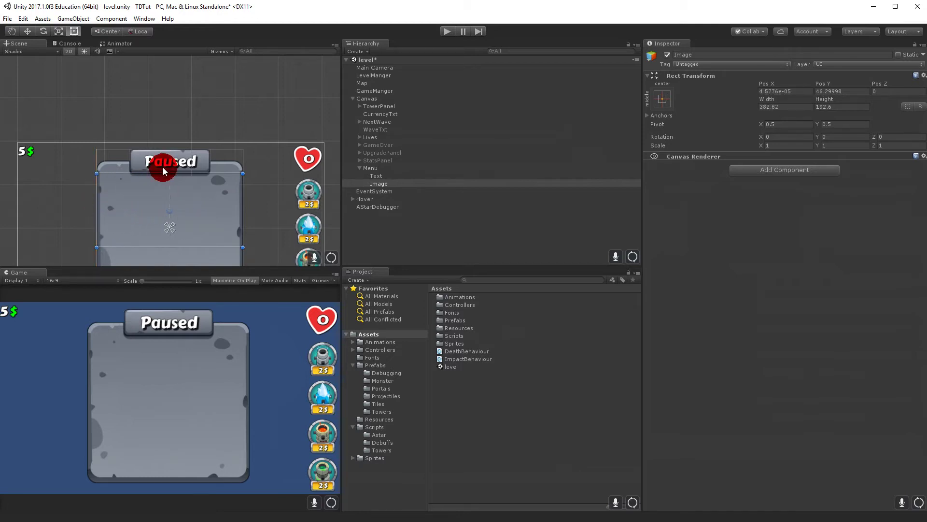
drag(166, 174, 167, 177)
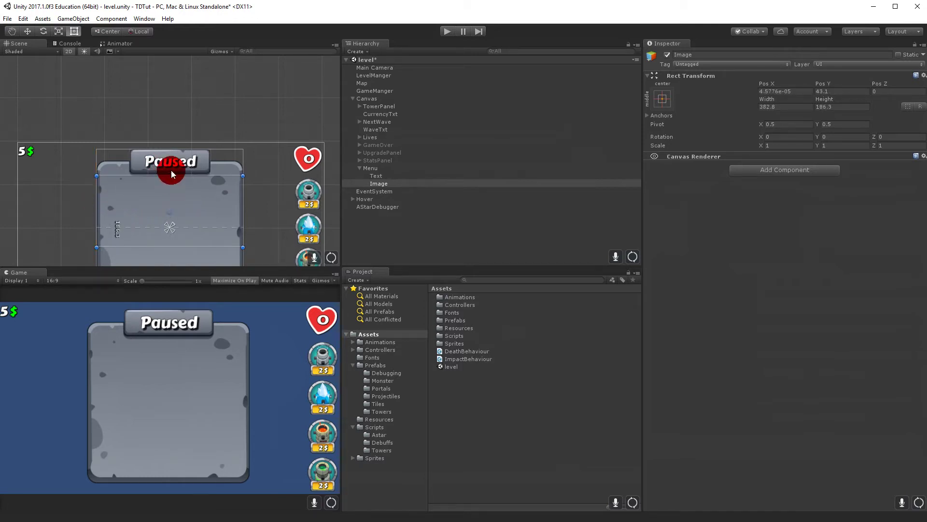
scroll(168, 238, down, 3)
drag(185, 209, 183, 246)
scroll(151, 166, up, 1)
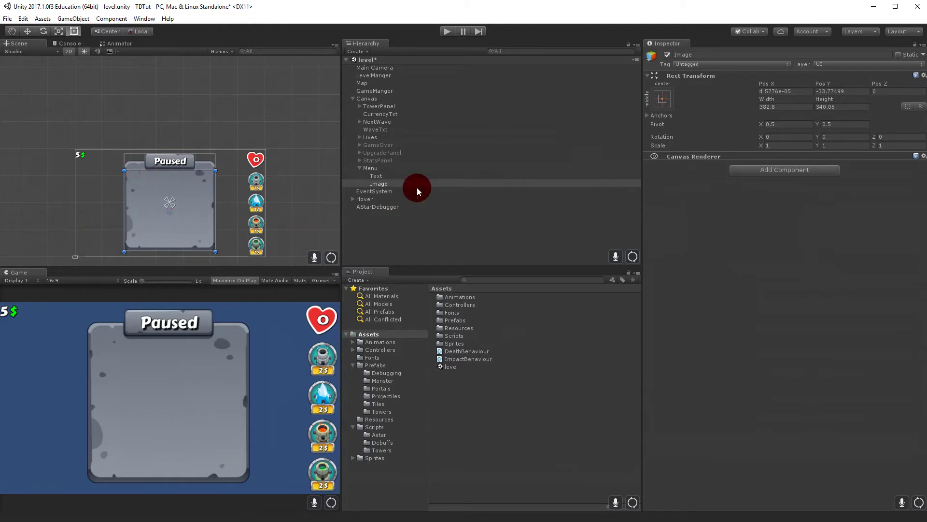
- Rename the new object to Buttons
click(380, 184)
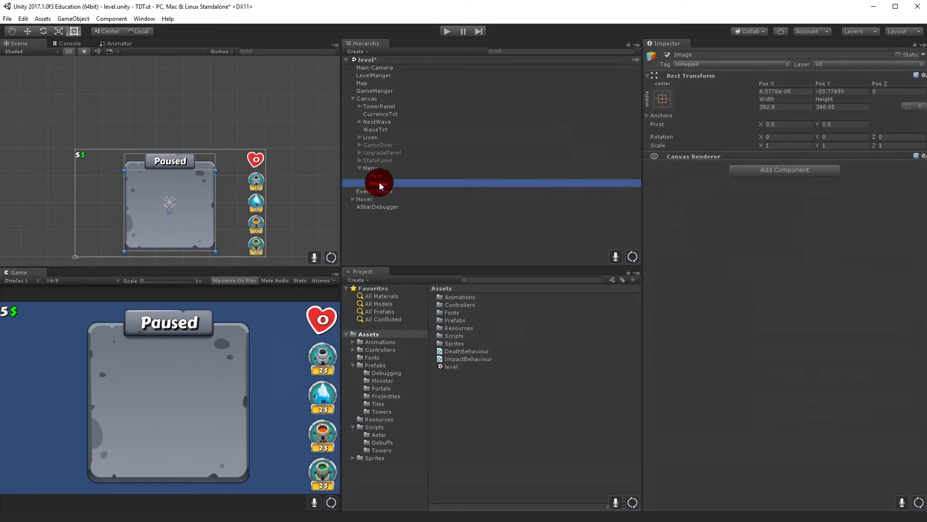
click(379, 184)
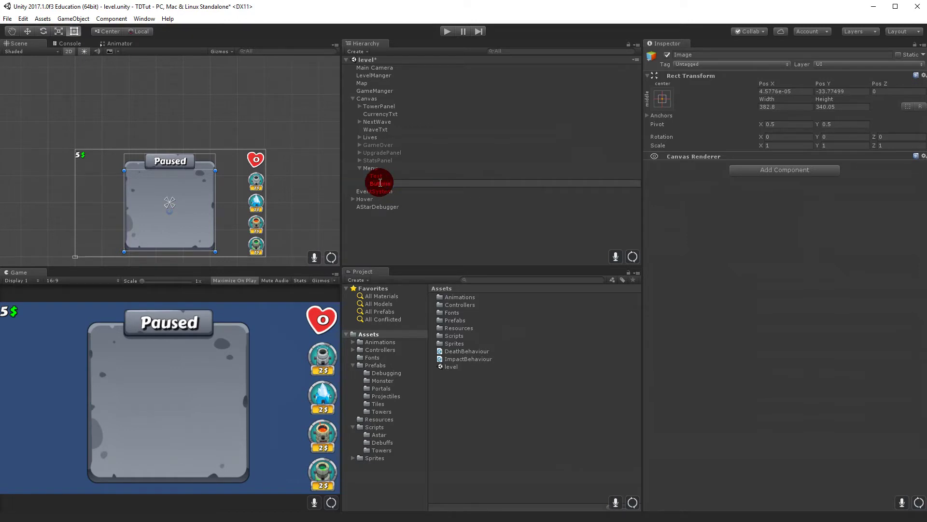
text(Buttons)
key(Return)
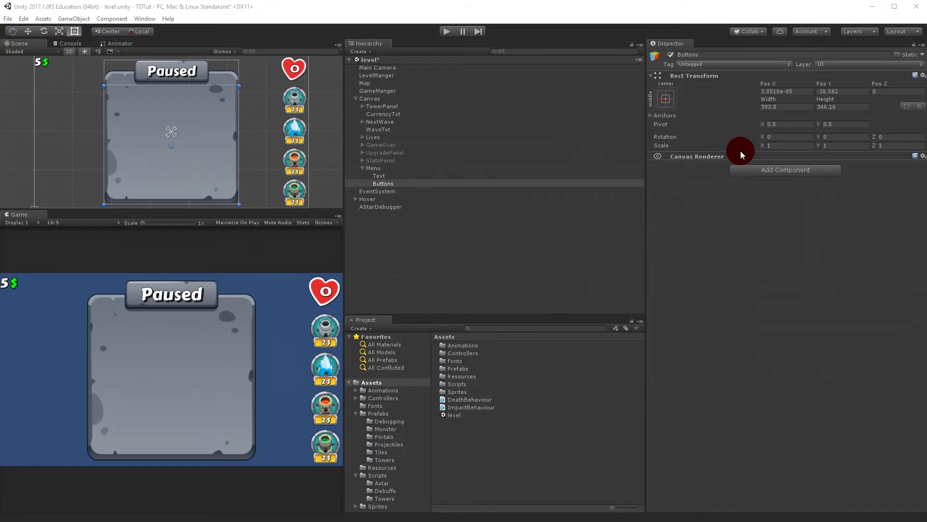
- Create a UI Button inside the Buttons container
right_click(384, 186)
mouse_move(416, 339)
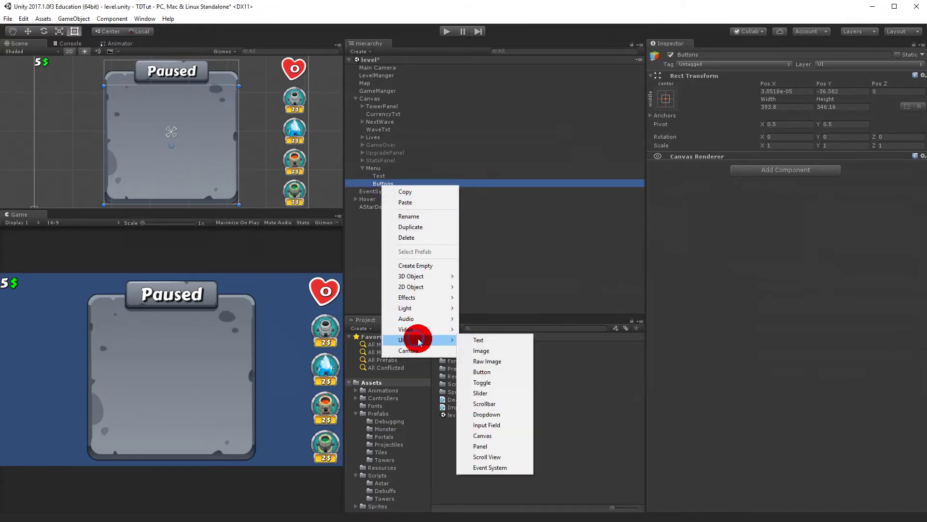
click(498, 371)
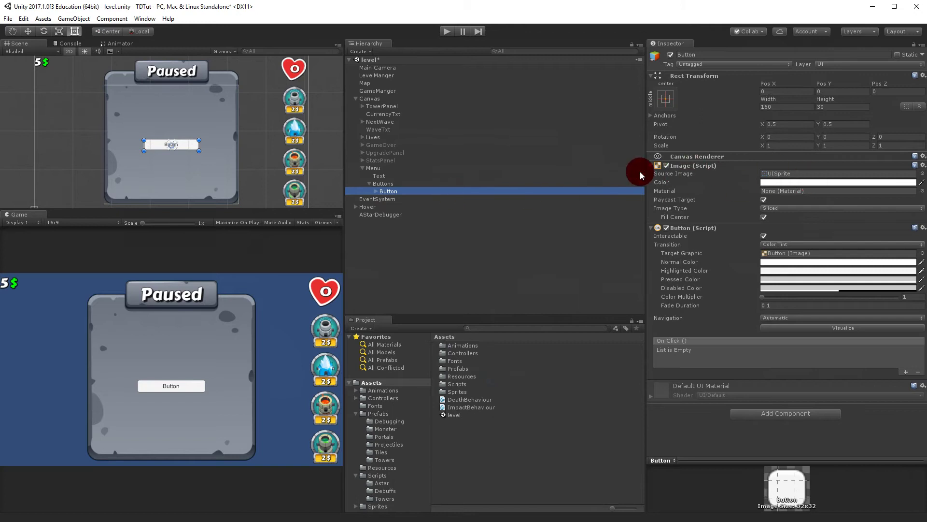
- Set the button's Source Image to the green MenuButtons_0 sprite
click(922, 173)
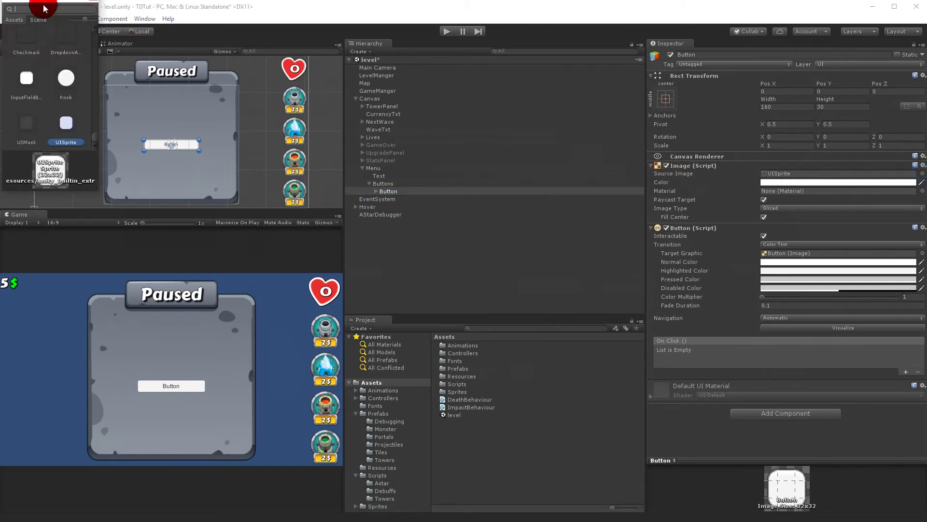
text(button)
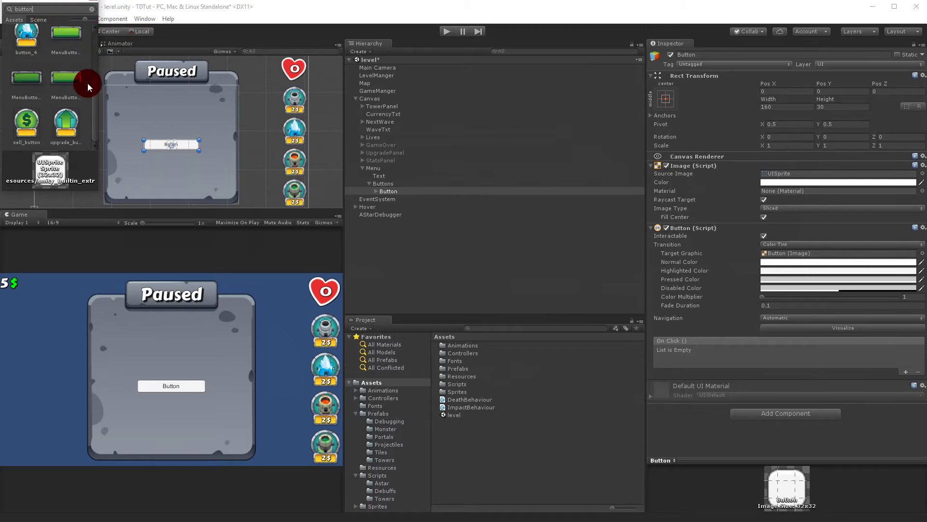
click(70, 79)
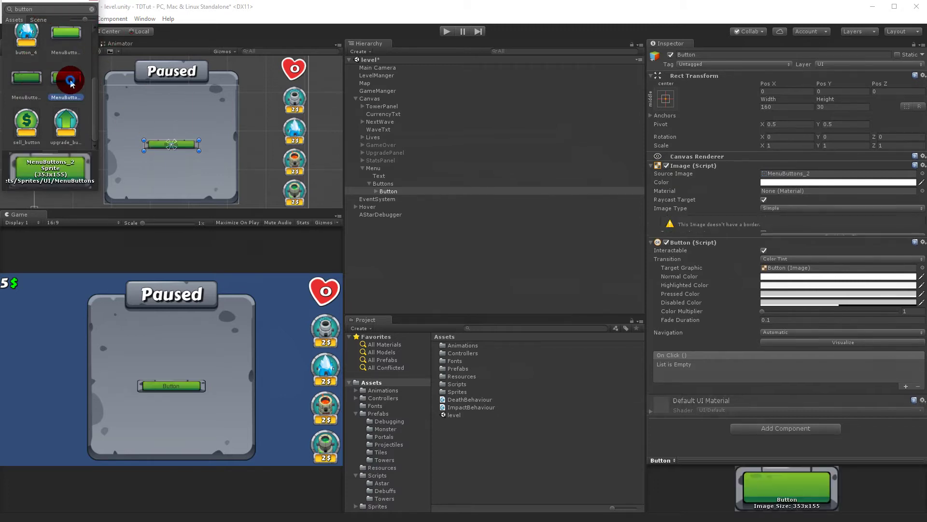
click(73, 38)
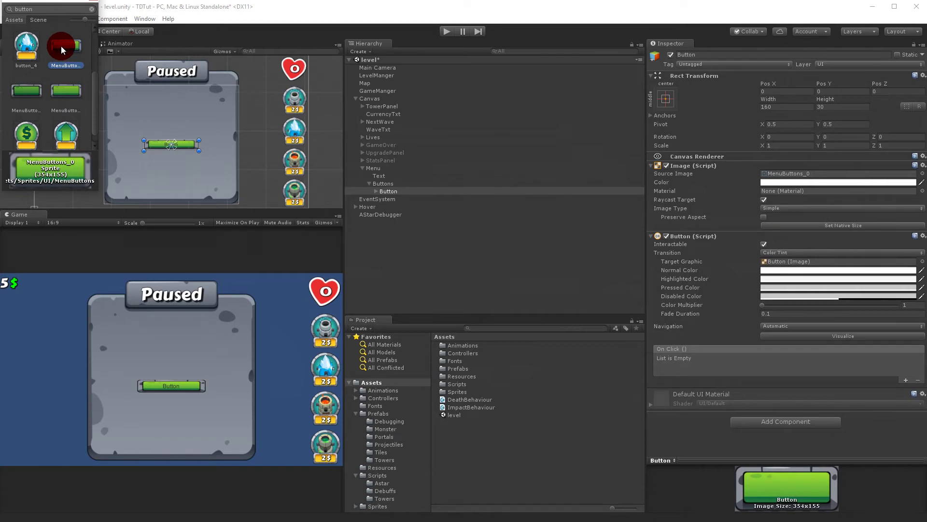
click(83, 82)
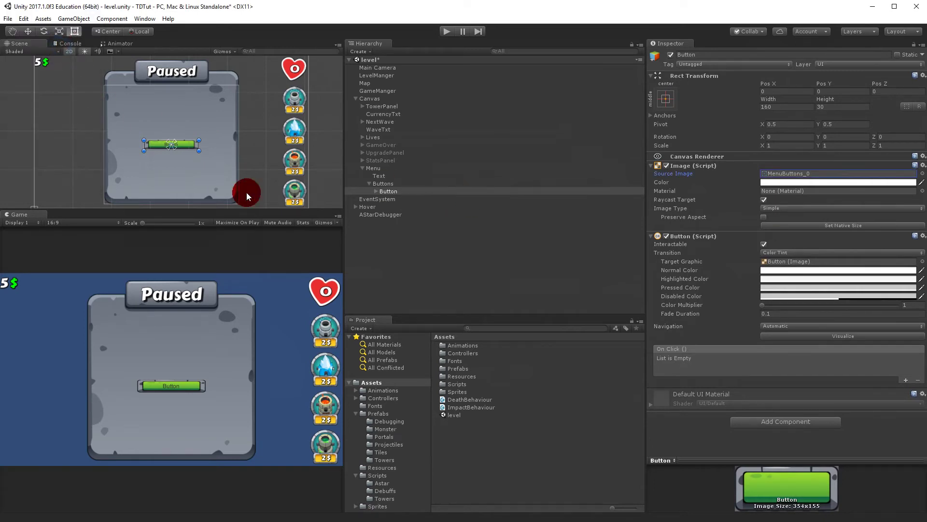
click(375, 192)
click(393, 199)
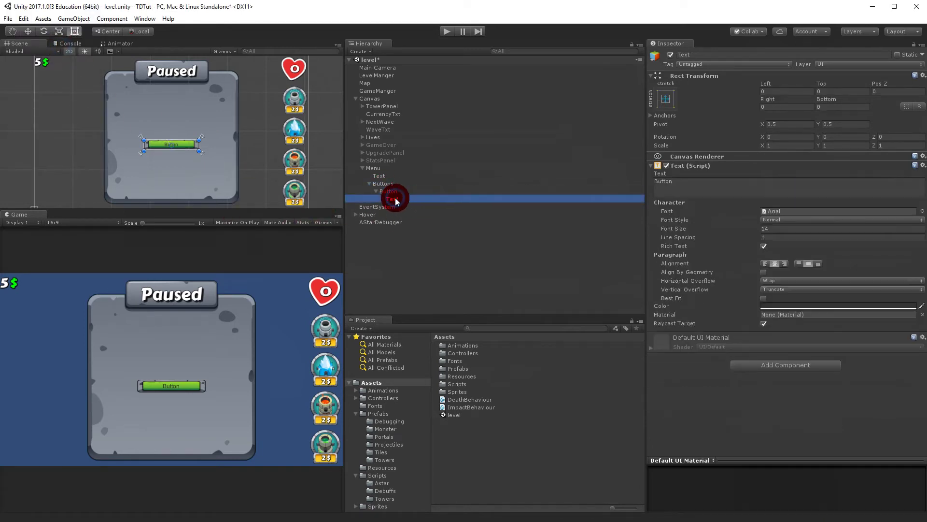
- Set the button label's font to CarterOne and copy the Paused title's Text component
click(922, 211)
double_click(72, 42)
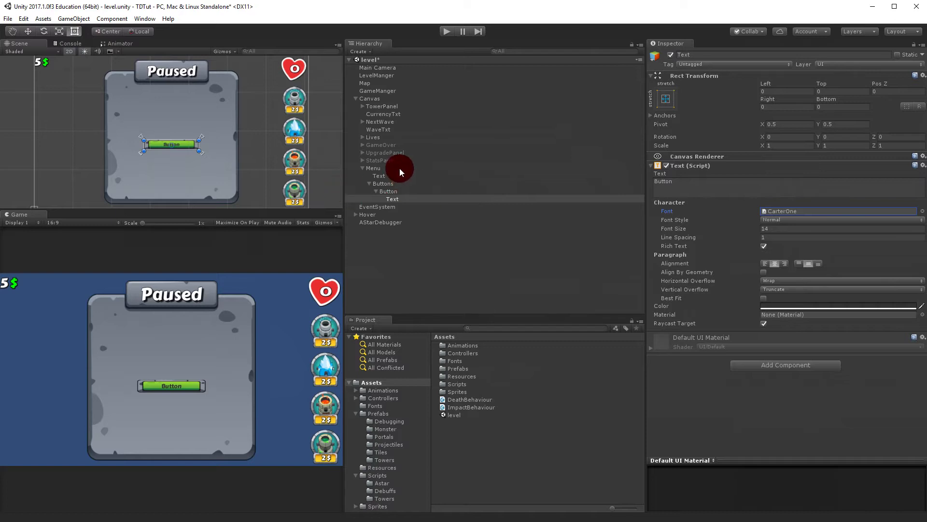
click(379, 176)
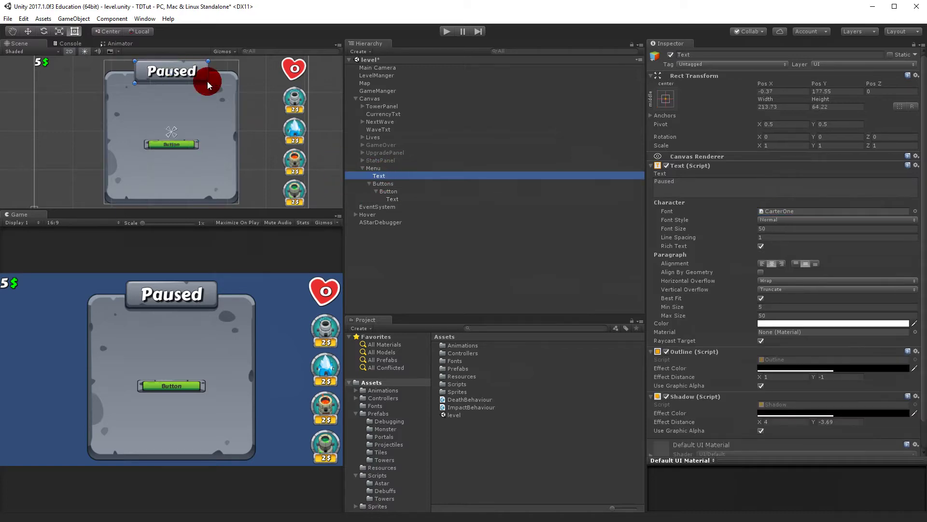
right_click(688, 166)
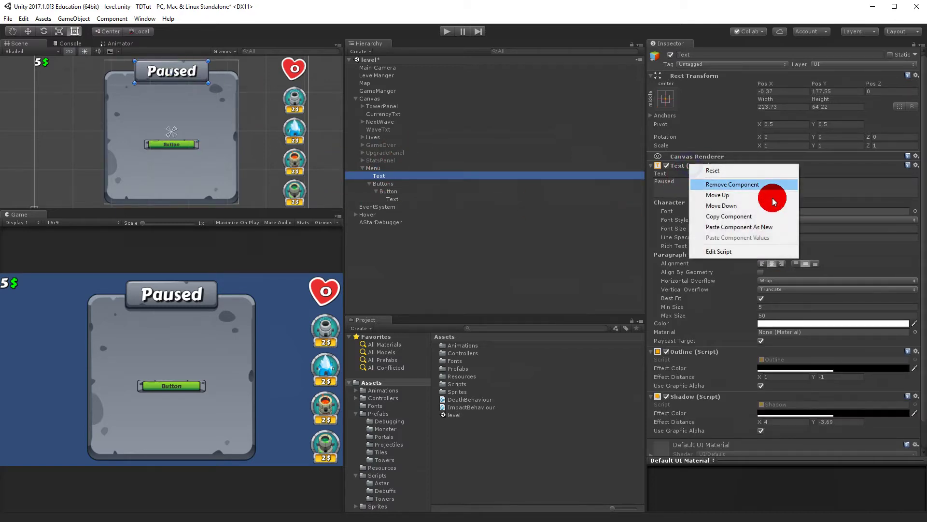
click(734, 216)
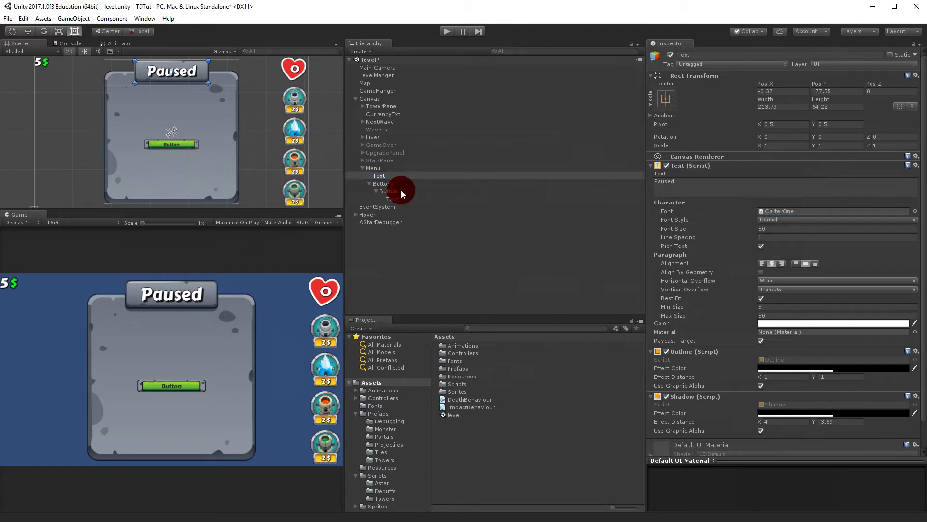
- Paste the copied Text component values onto the button's label
click(391, 199)
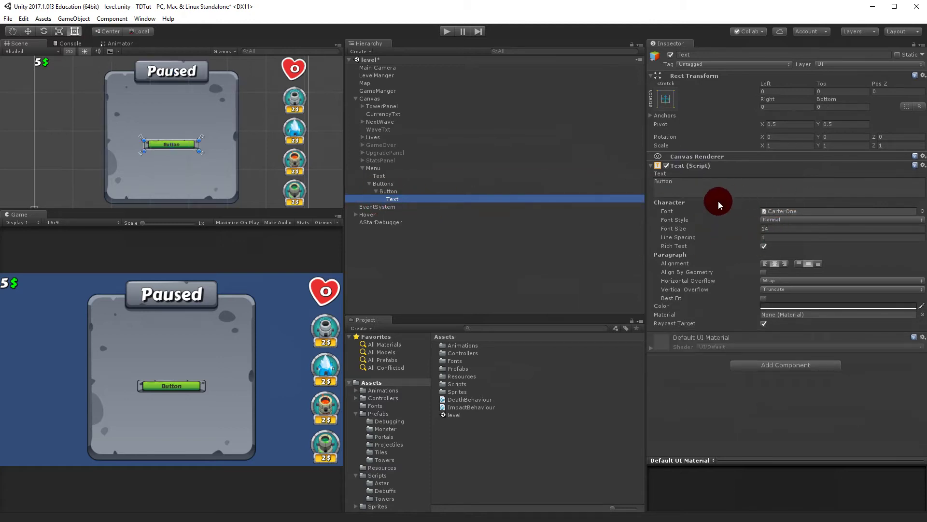
right_click(686, 167)
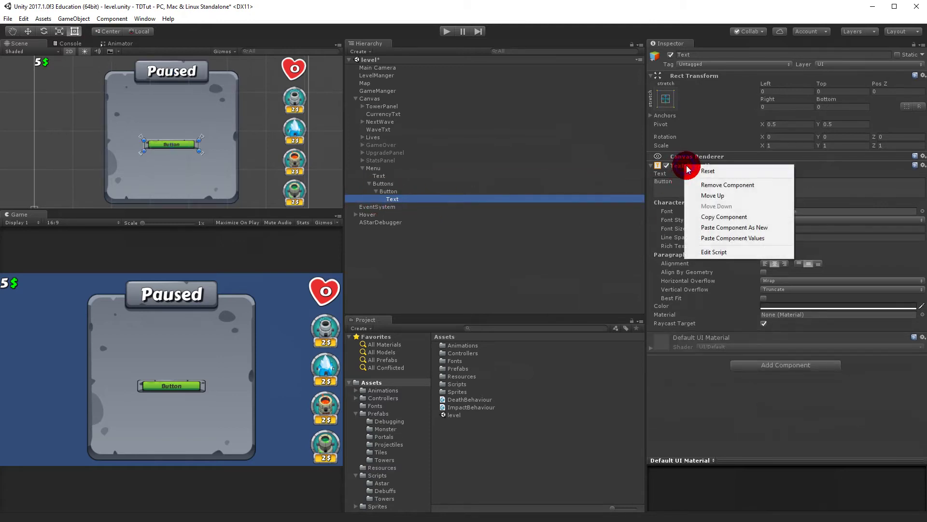
click(746, 239)
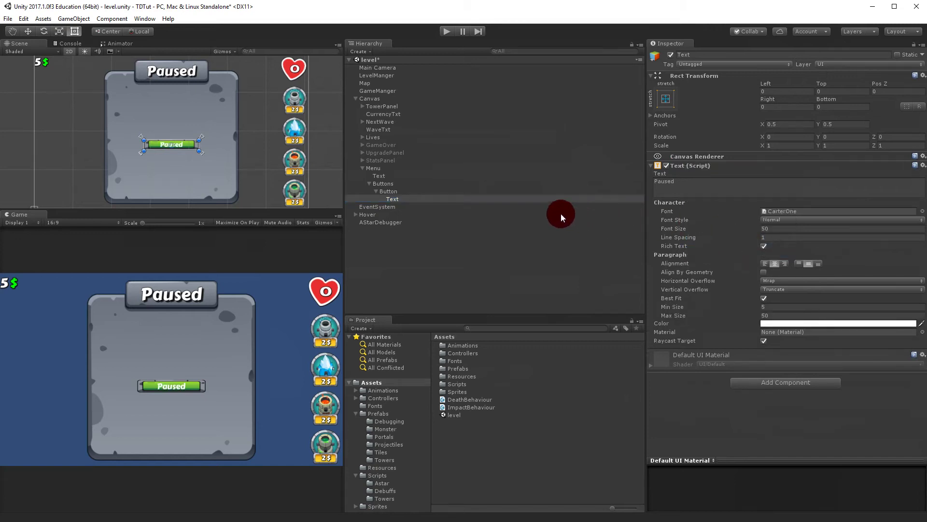
click(384, 186)
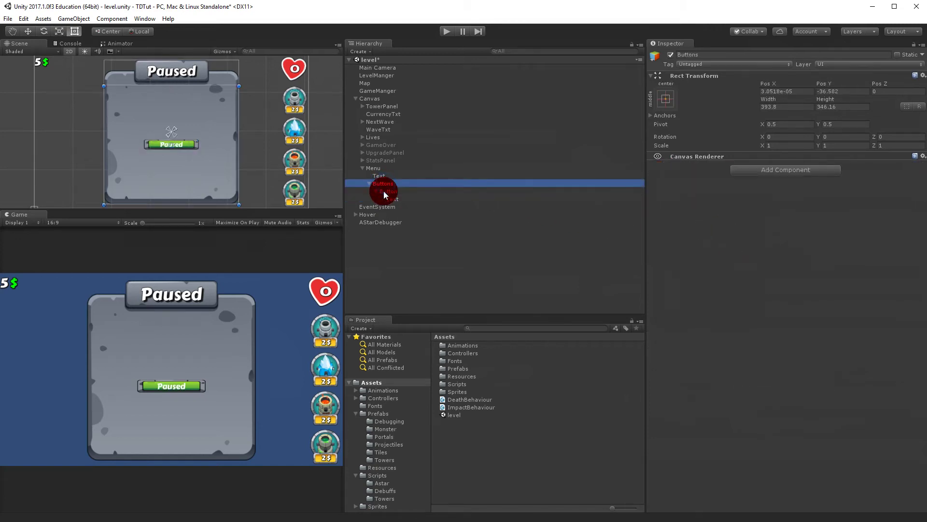
- Change the green button's label text to 'Resume' and rename the button object Resume
click(385, 191)
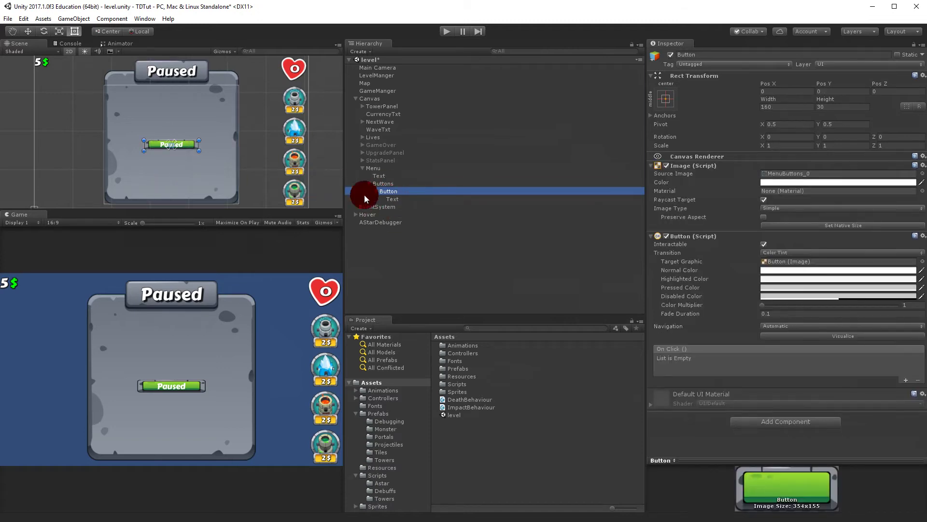
click(401, 201)
click(746, 192)
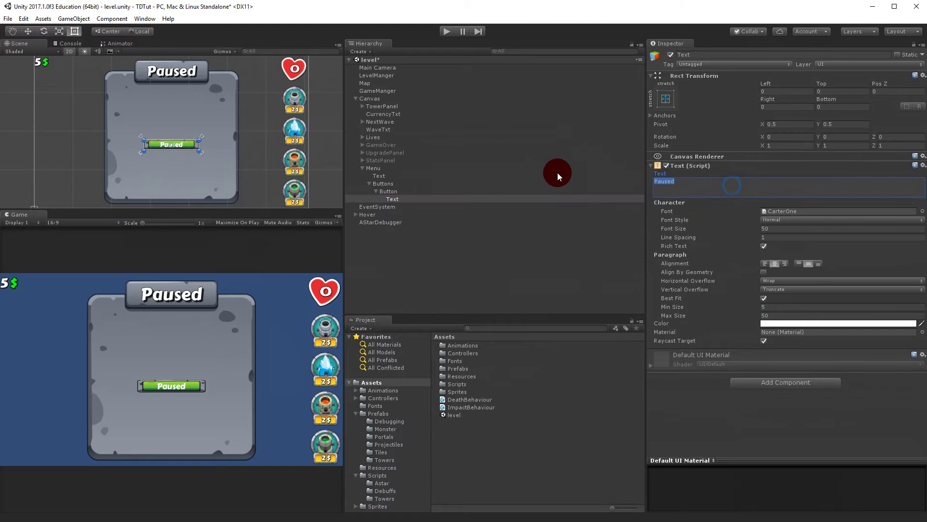
text(Resume)
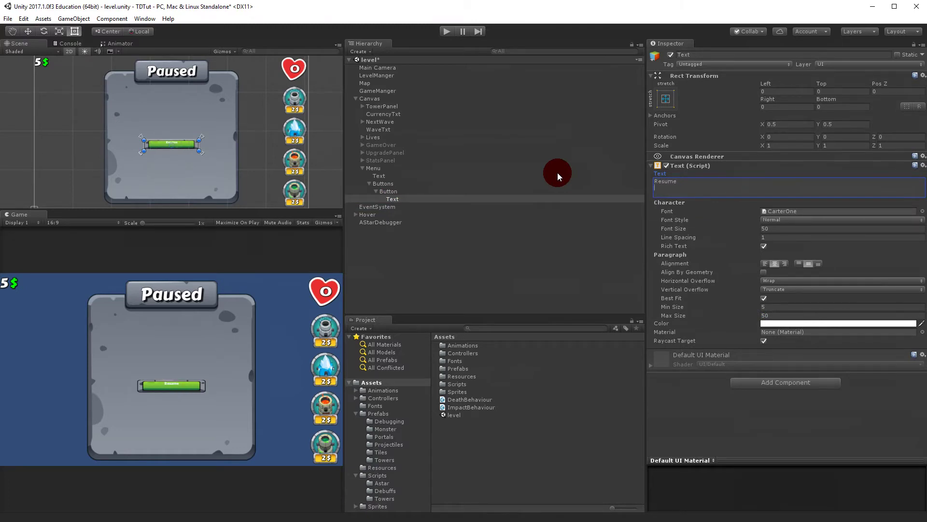
click(384, 190)
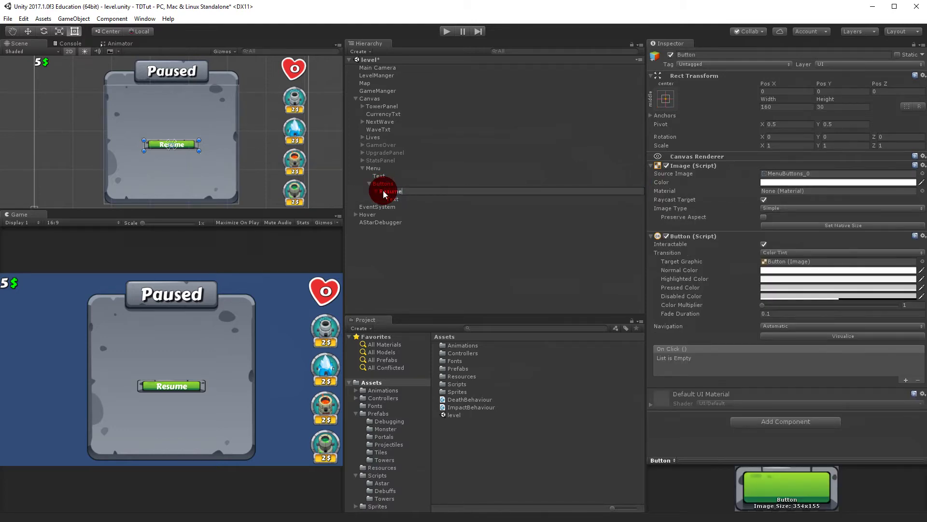
key(Return)
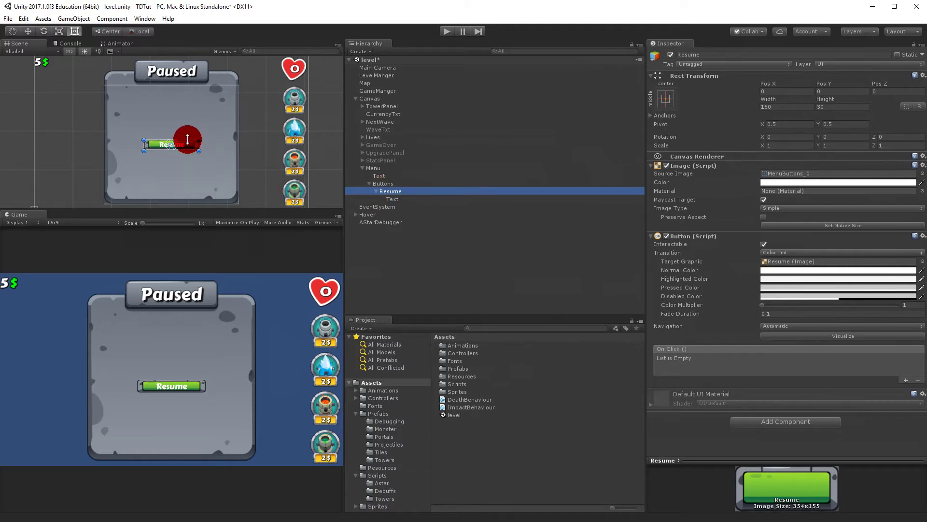
- Raise the Resume button's top edge, then pull the label's right and bottom edges inward inside the sprite
drag(193, 140, 190, 128)
double_click(392, 199)
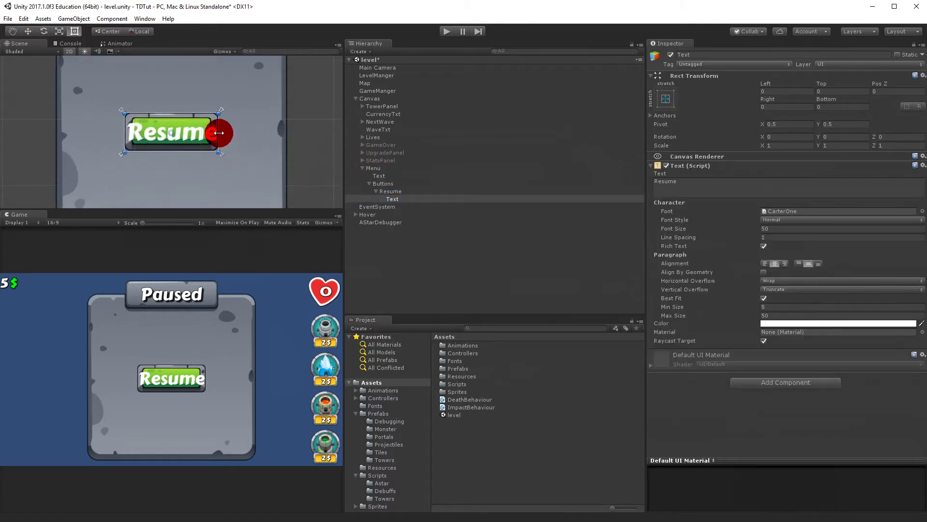
drag(219, 133, 209, 132)
drag(126, 132, 166, 144)
drag(170, 107, 168, 116)
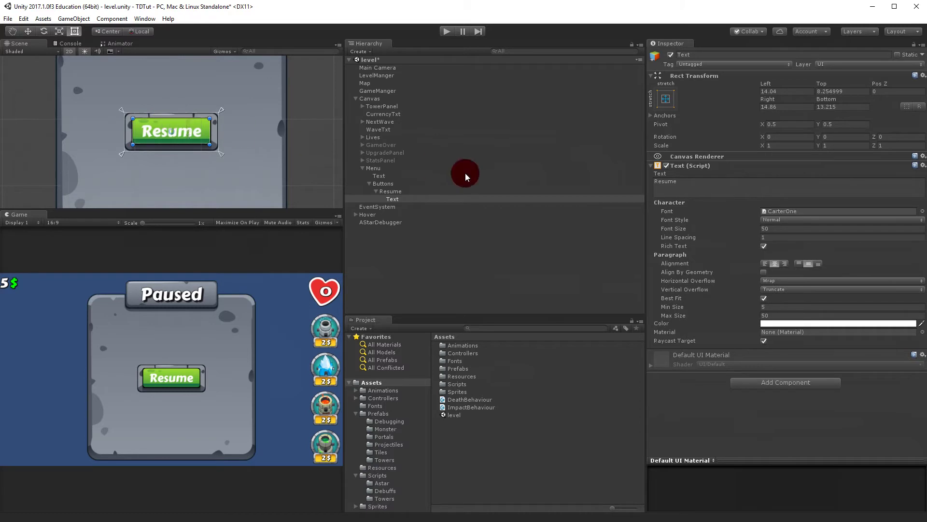
- Add Shadow and Outline components to the Resume label
click(773, 381)
text(shadow)
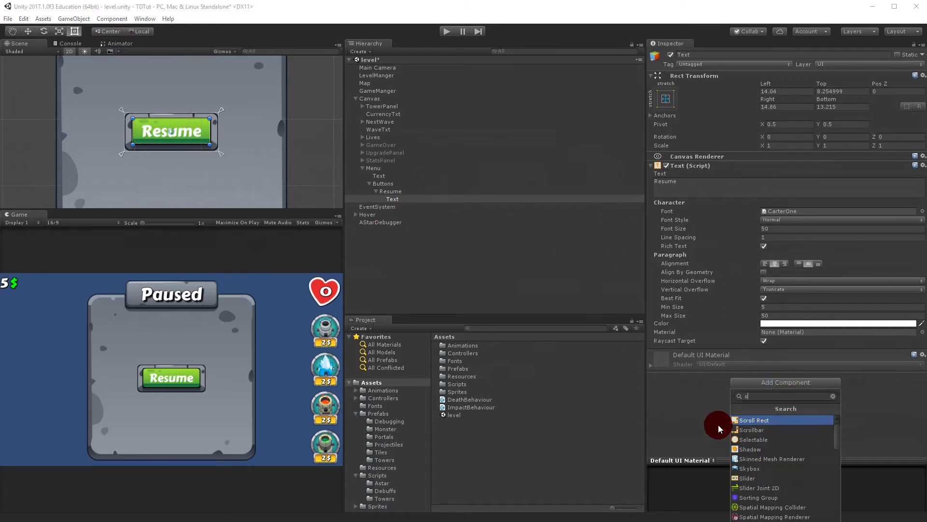
key(Return)
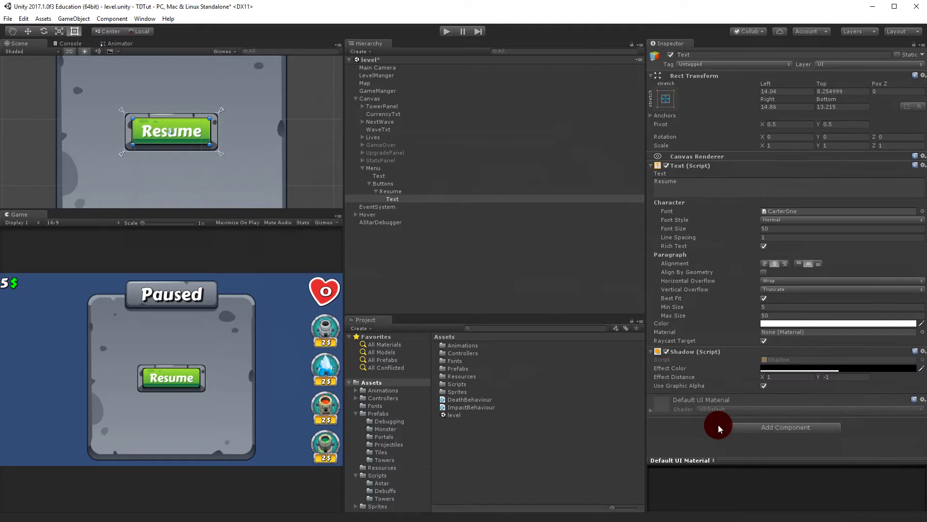
click(758, 425)
text(outline)
key(Return)
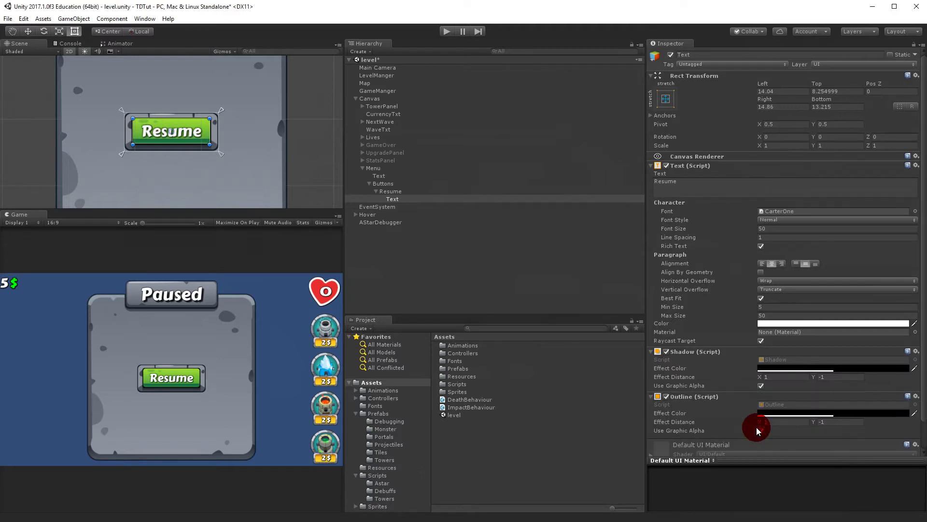
- Set the shadow Effect Distance to 4, -3.09 and preview the menu in Play mode
scroll(768, 392, down, 2)
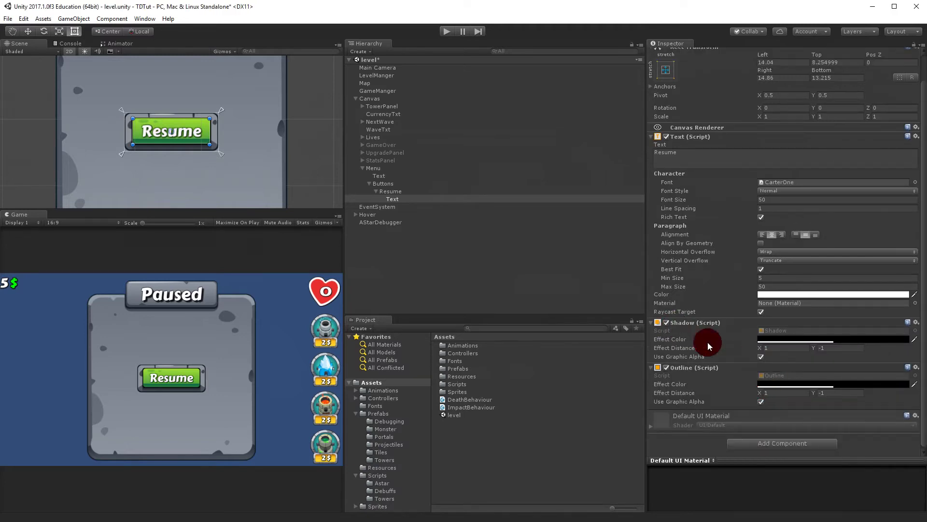
click(782, 345)
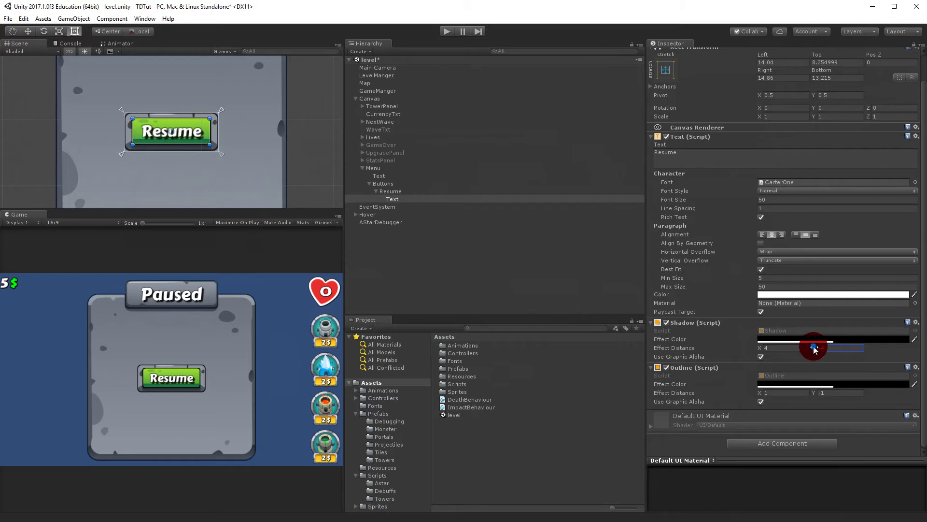
drag(819, 349, 827, 351)
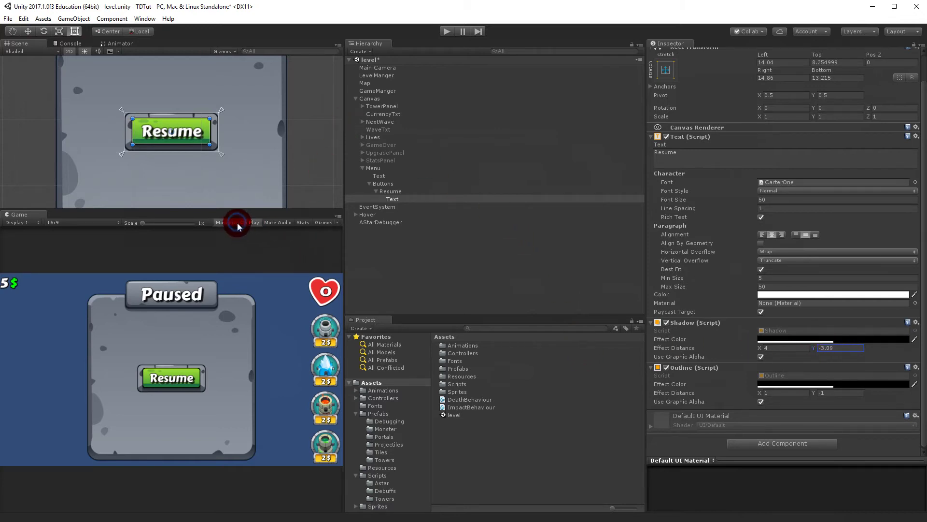
click(447, 31)
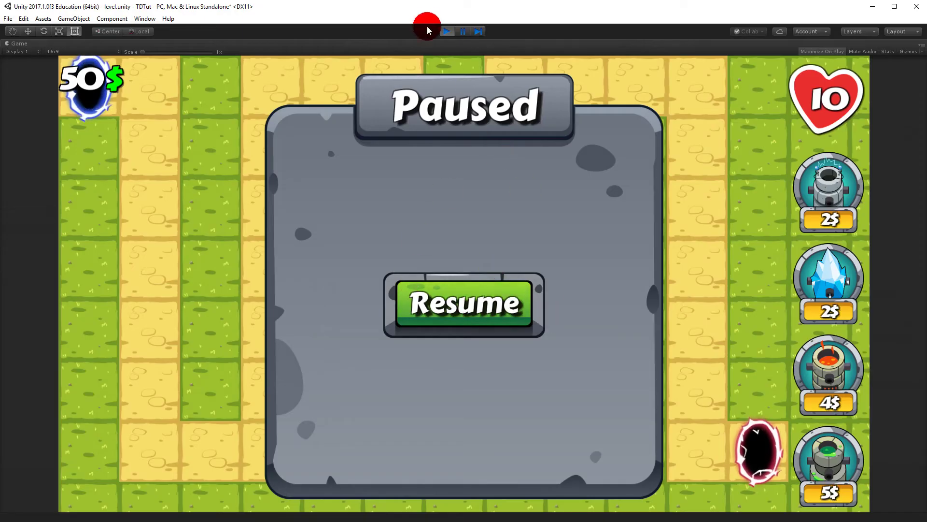
click(451, 32)
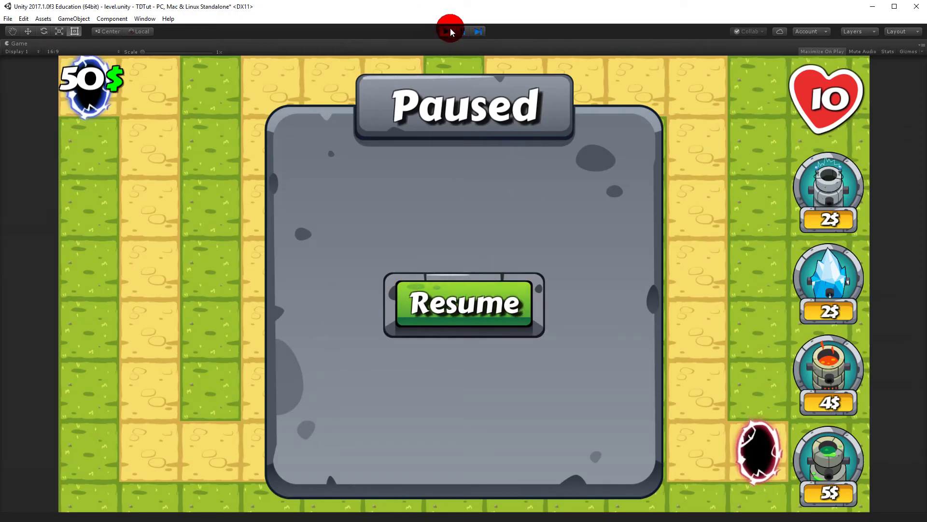
scroll(222, 142, down, 5)
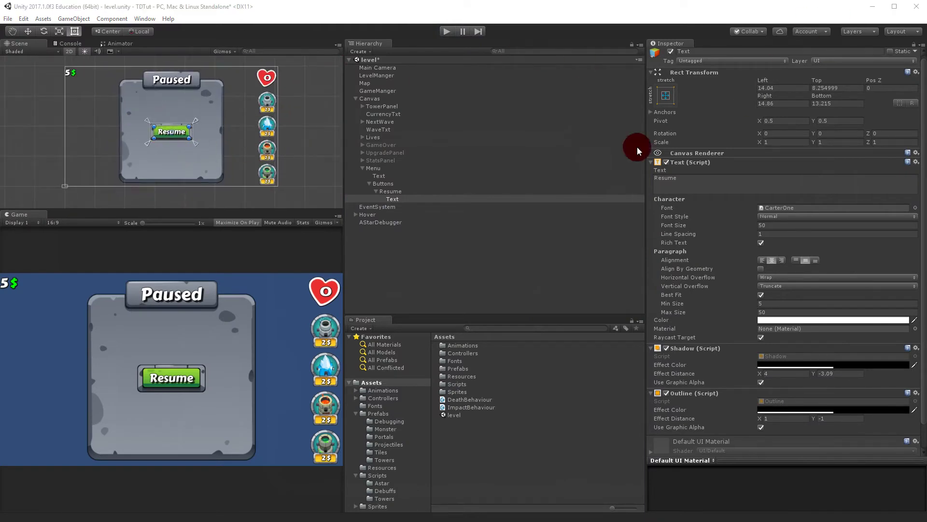
- Duplicate the Resume button in the Hierarchy
click(380, 192)
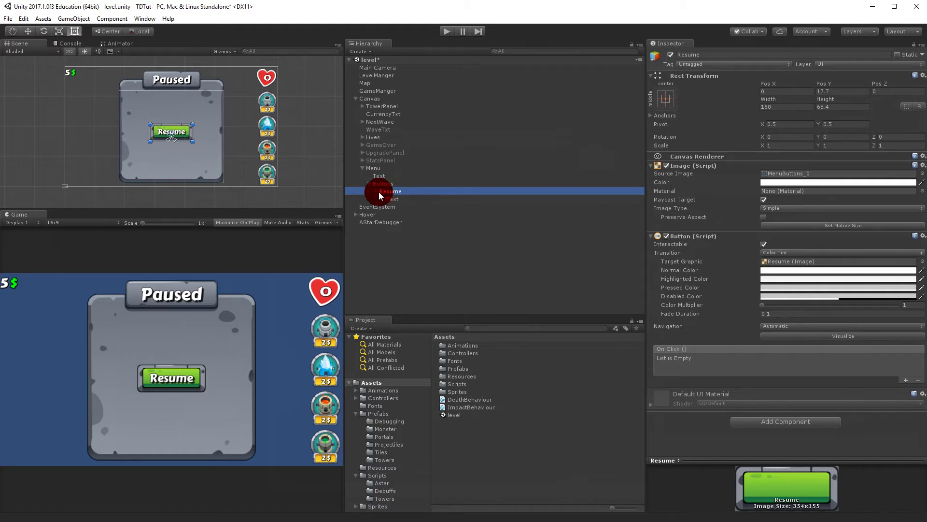
right_click(396, 192)
click(459, 235)
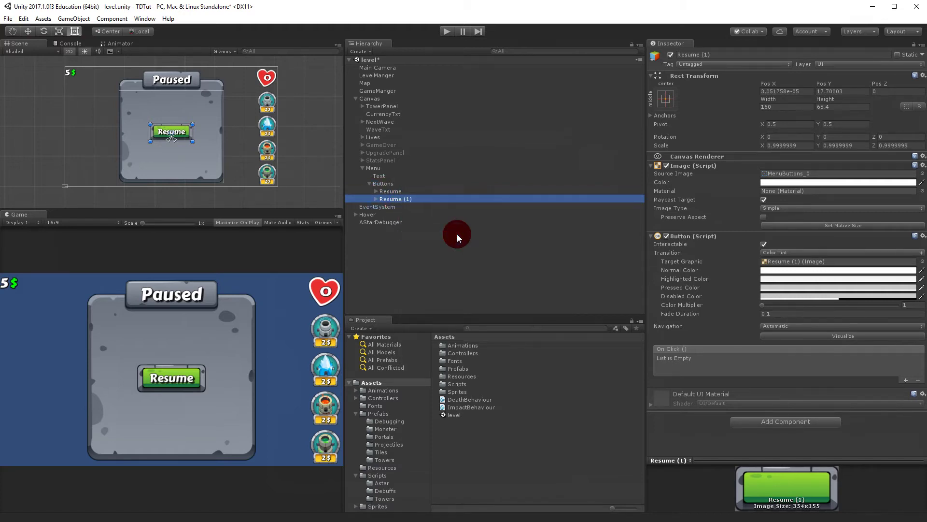
drag(393, 199, 385, 192)
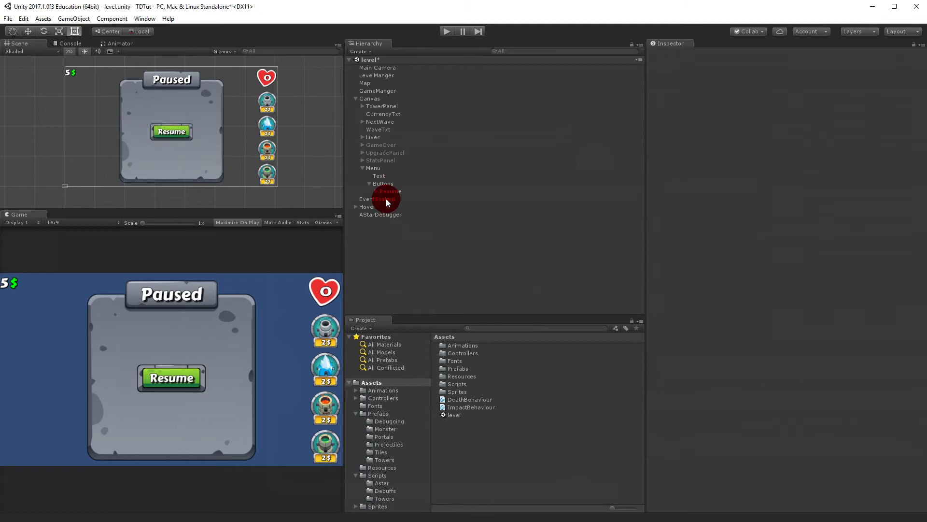
click(392, 191)
- Add a Layout Element component to the Resume button
click(767, 421)
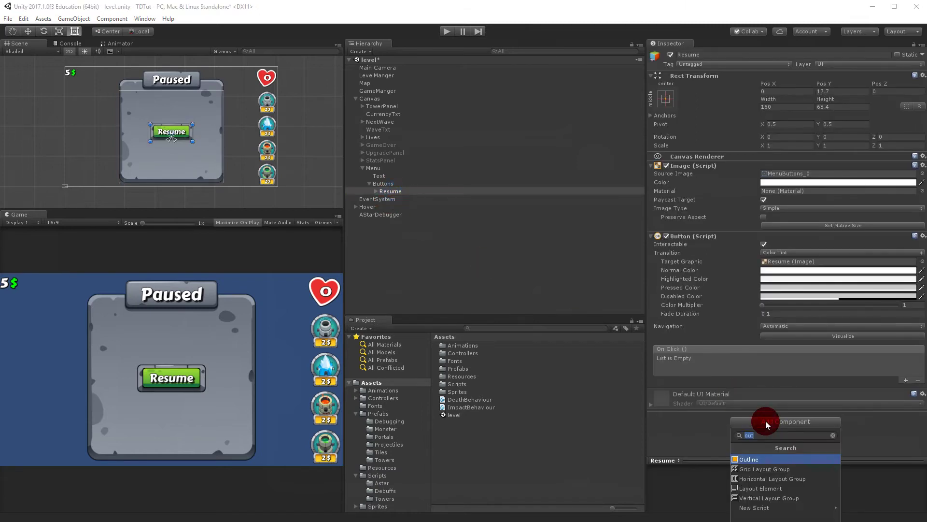
text(lay)
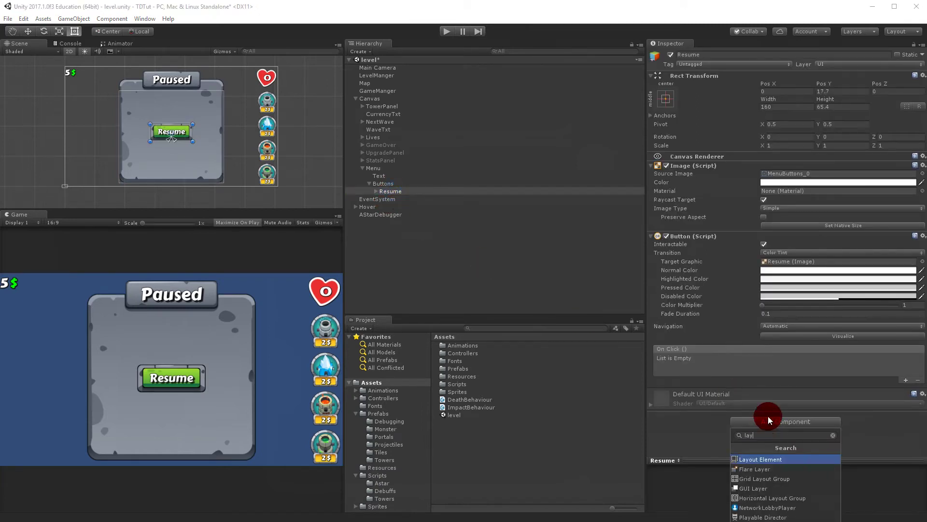
click(783, 458)
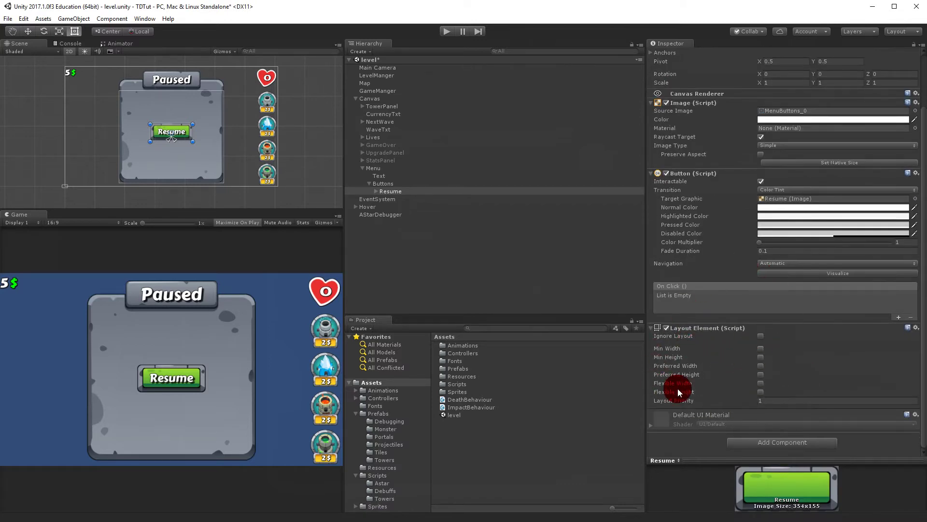
- Duplicate the Buttons group three times
click(369, 184)
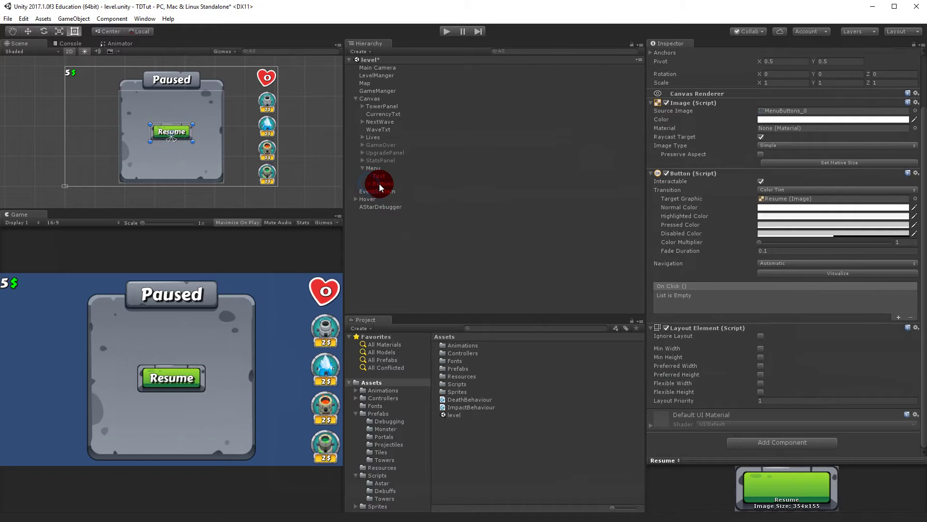
right_click(381, 185)
click(428, 225)
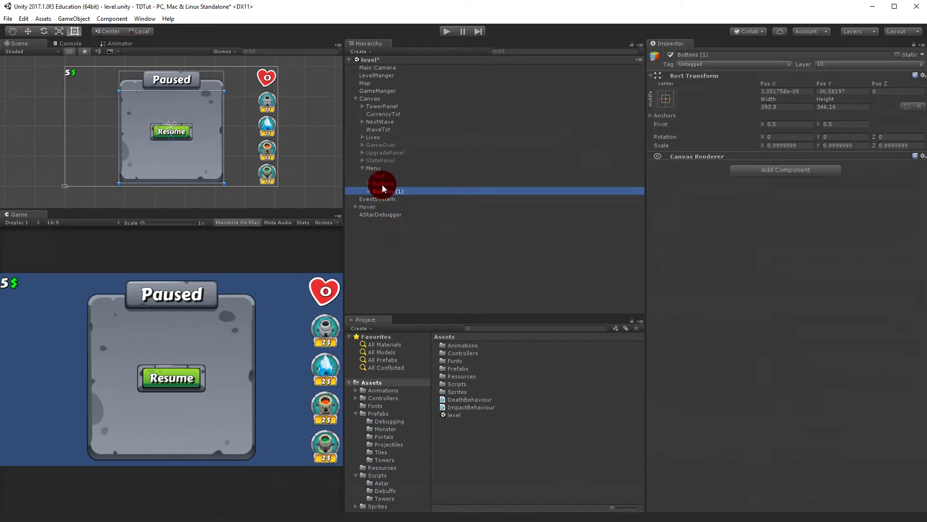
right_click(383, 184)
click(414, 225)
right_click(381, 184)
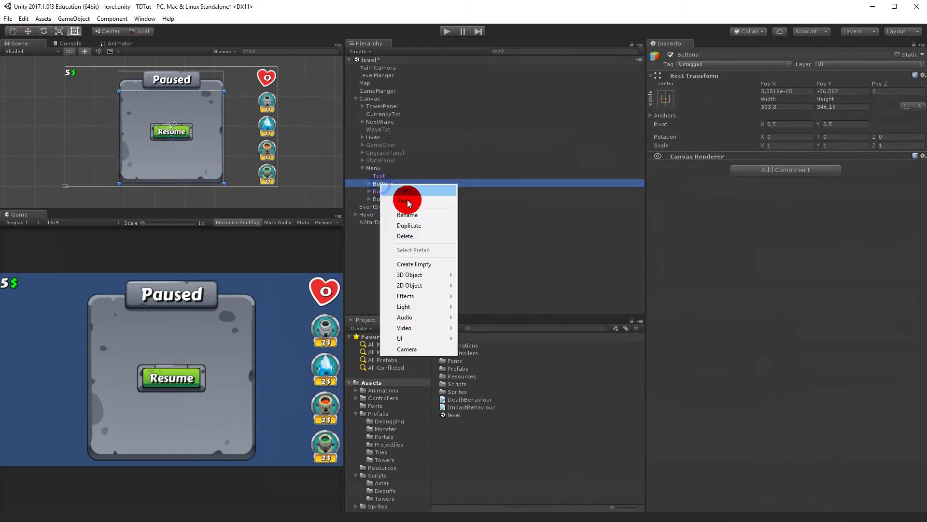
click(421, 225)
- Rename the button groups Resume, Restart and Options
click(388, 185)
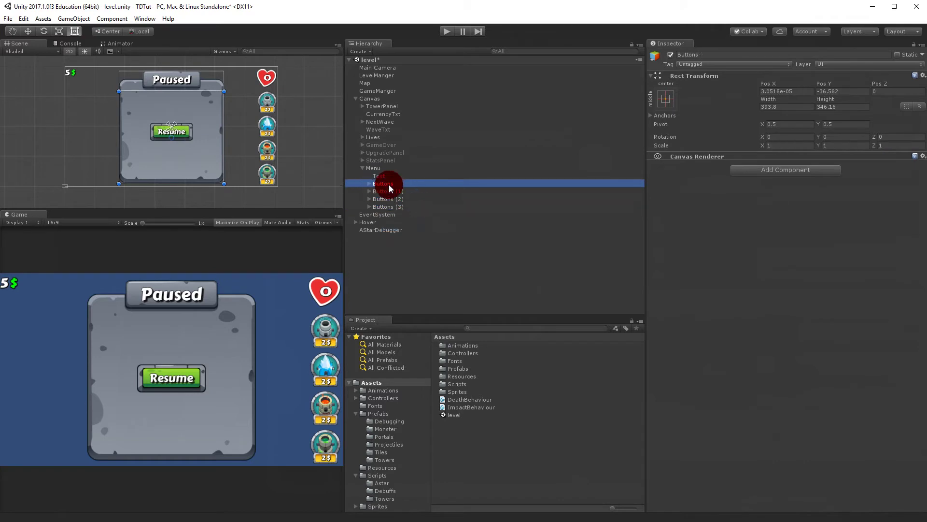
click(390, 185)
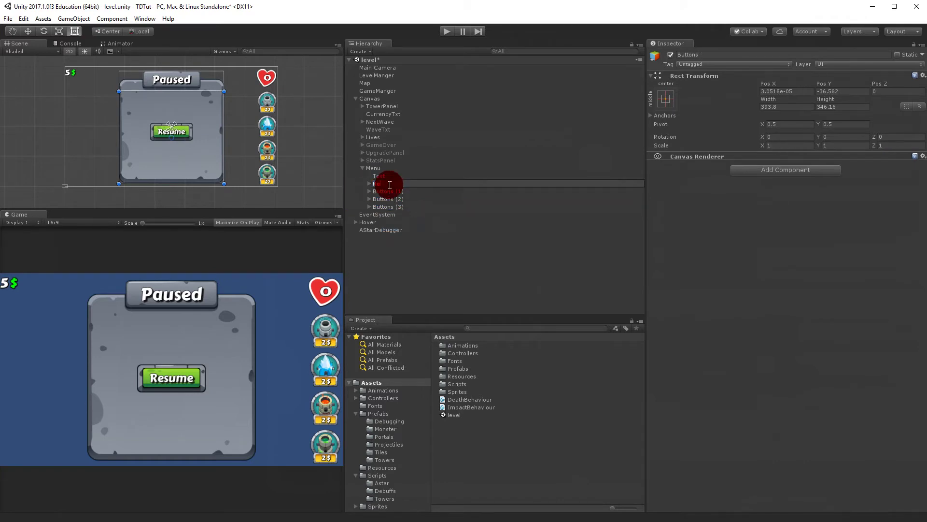
text(Resume)
key(Return)
key(Down)
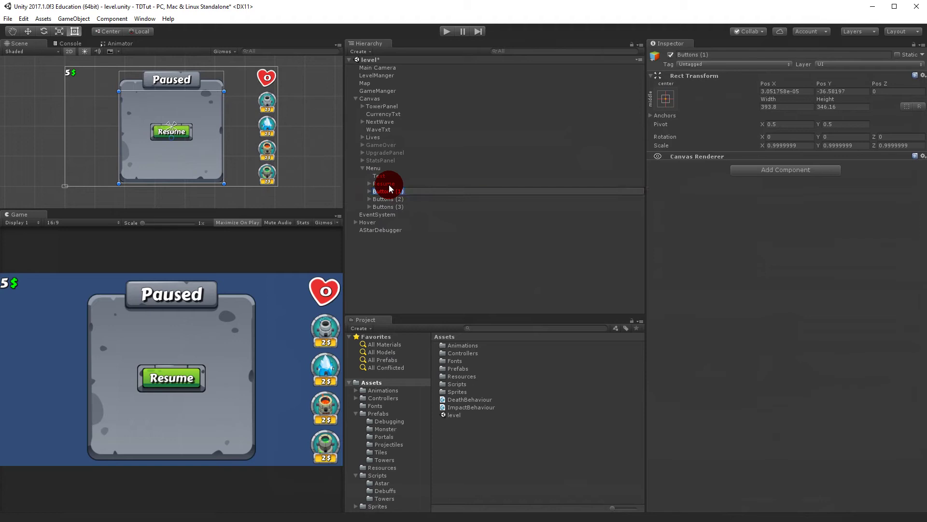
key(Return)
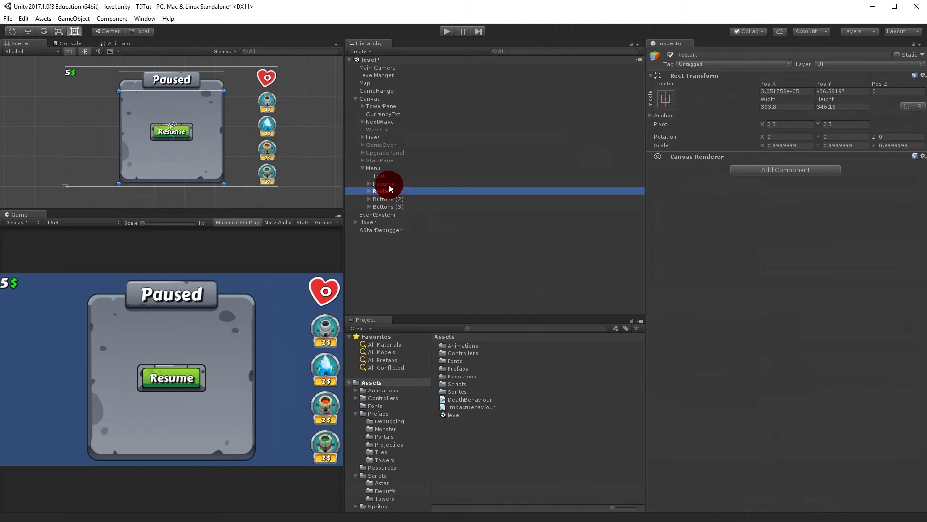
key(Down)
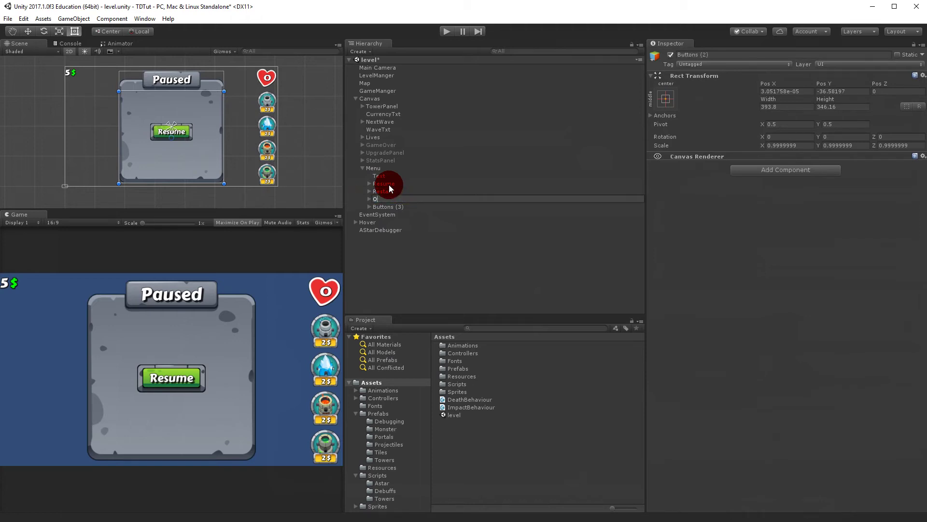
text(Options)
key(Return)
key(Down)
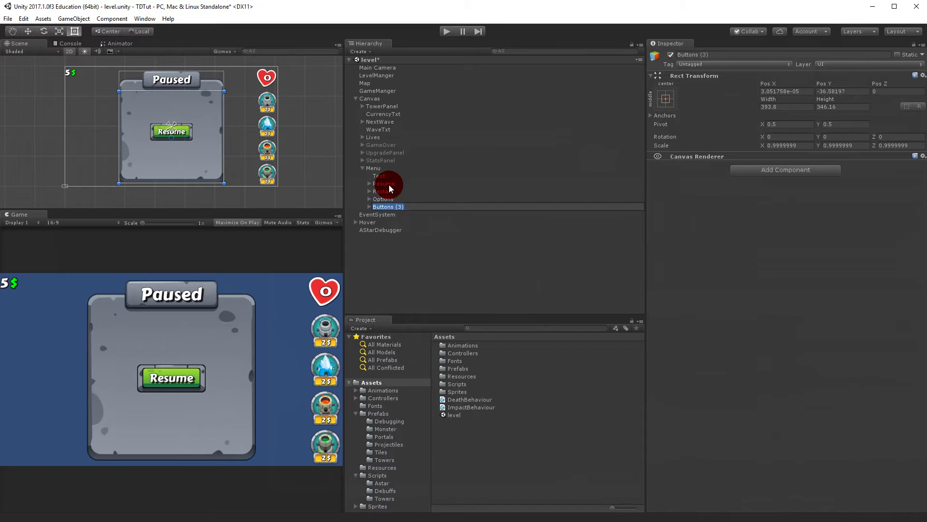